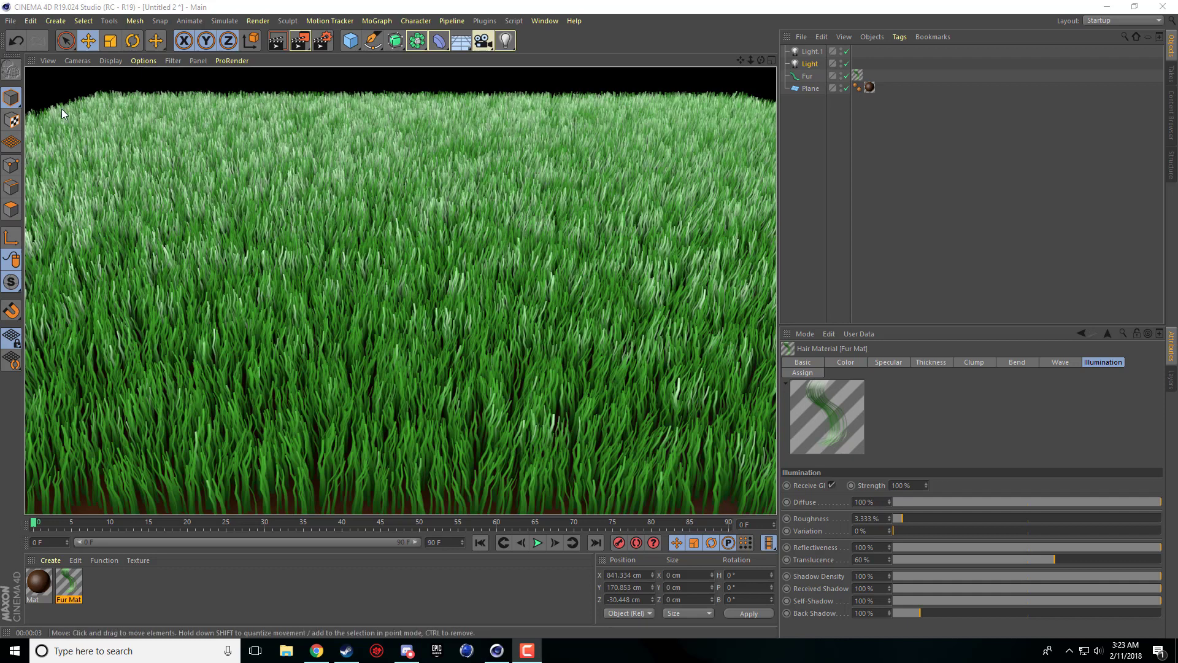
- Start a new project and add a Plane primitive to the scene
{"action": "left_click", "coordinate": [10, 21]}
{"action": "left_click", "coordinate": [21, 39]}
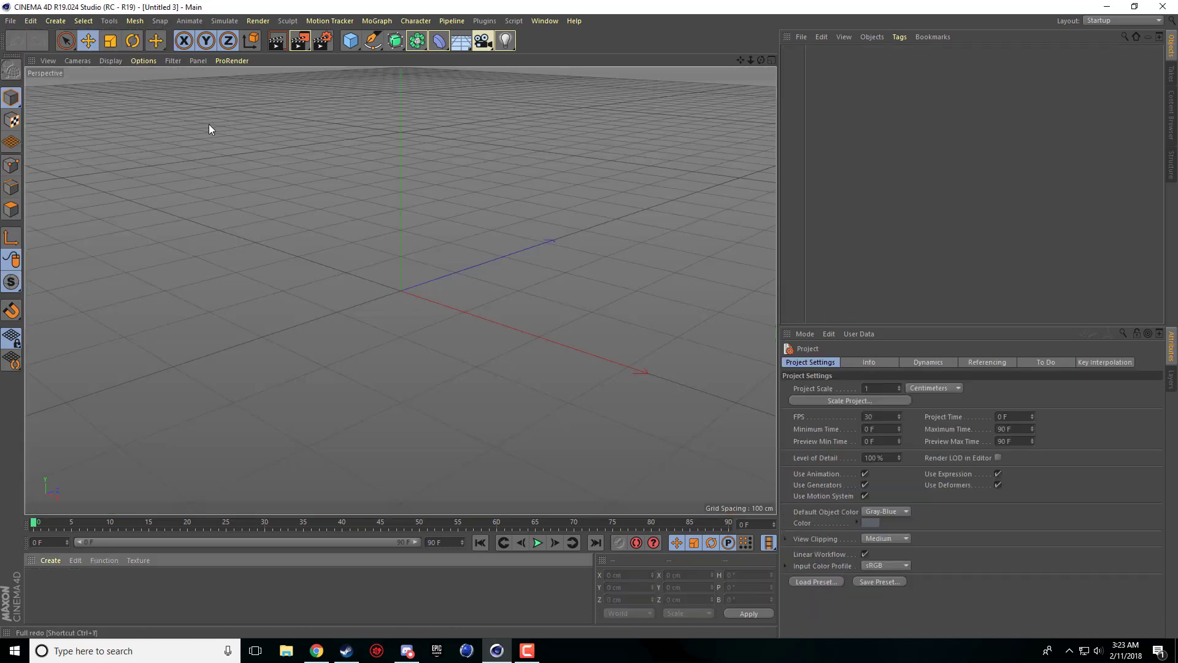
{"action": "left_click", "coordinate": [355, 44]}
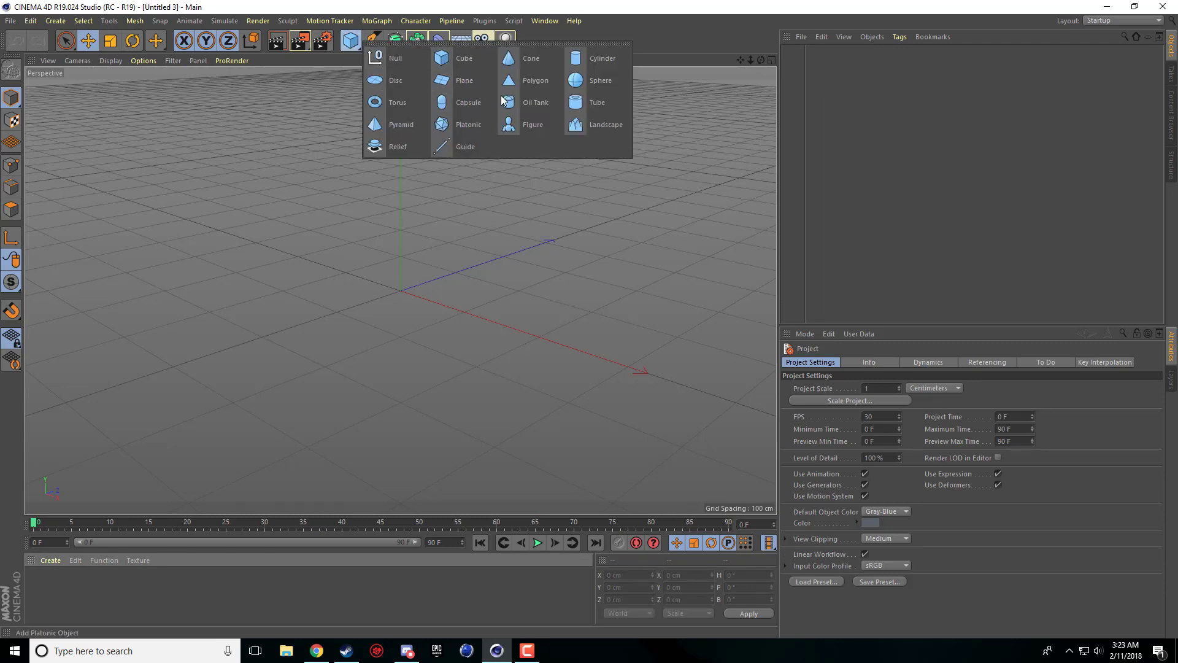
{"action": "left_click", "coordinate": [463, 80]}
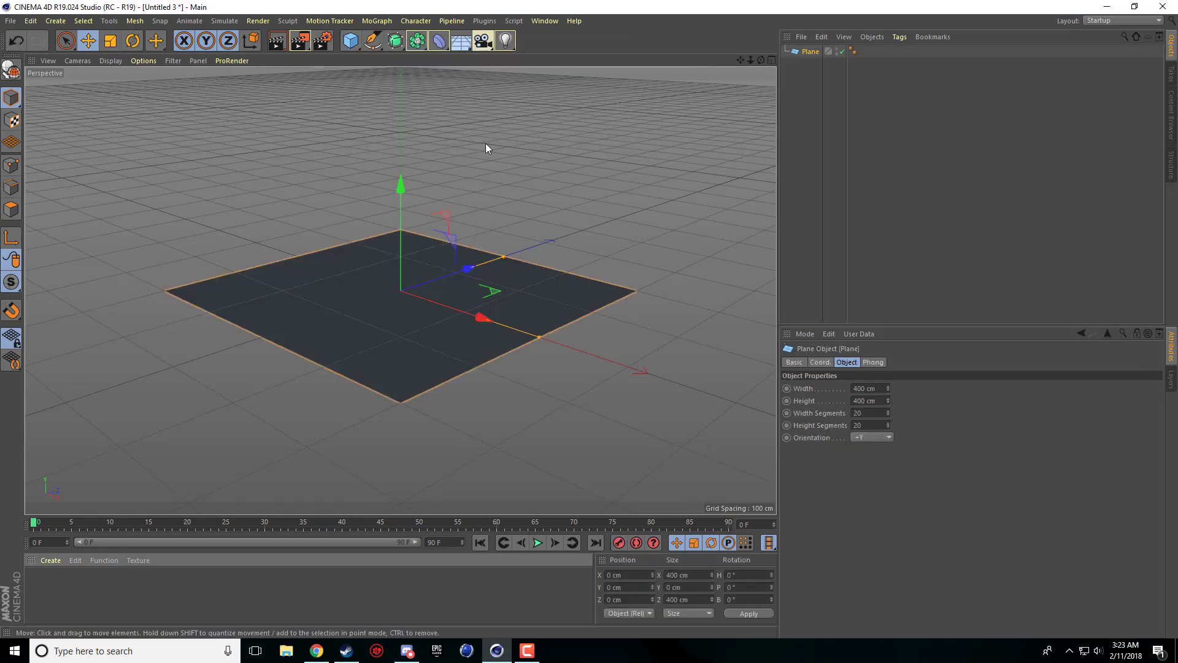
- Set the plane's width and height to 1000 cm each
{"action": "double_click", "coordinate": [867, 389]}
{"action": "type", "text": "100"}
{"action": "key", "text": "Return"}
{"action": "double_click", "coordinate": [875, 389]}
{"action": "type", "text": "1000"}
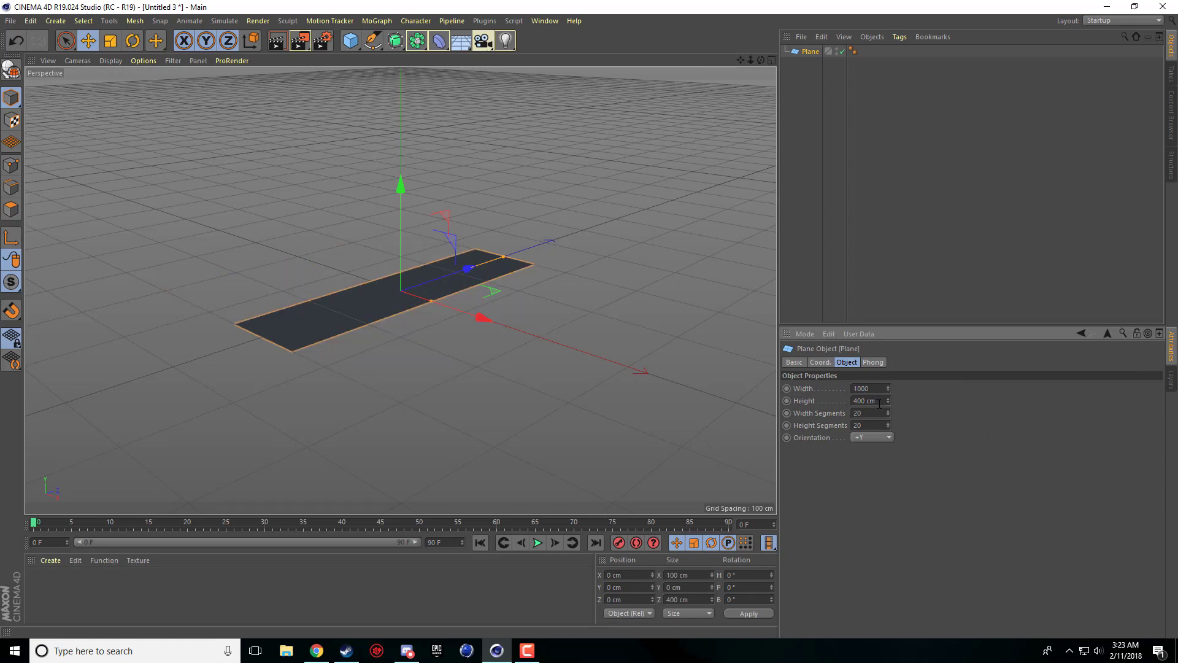
{"action": "key", "text": "Tab"}
{"action": "type", "text": "1000"}
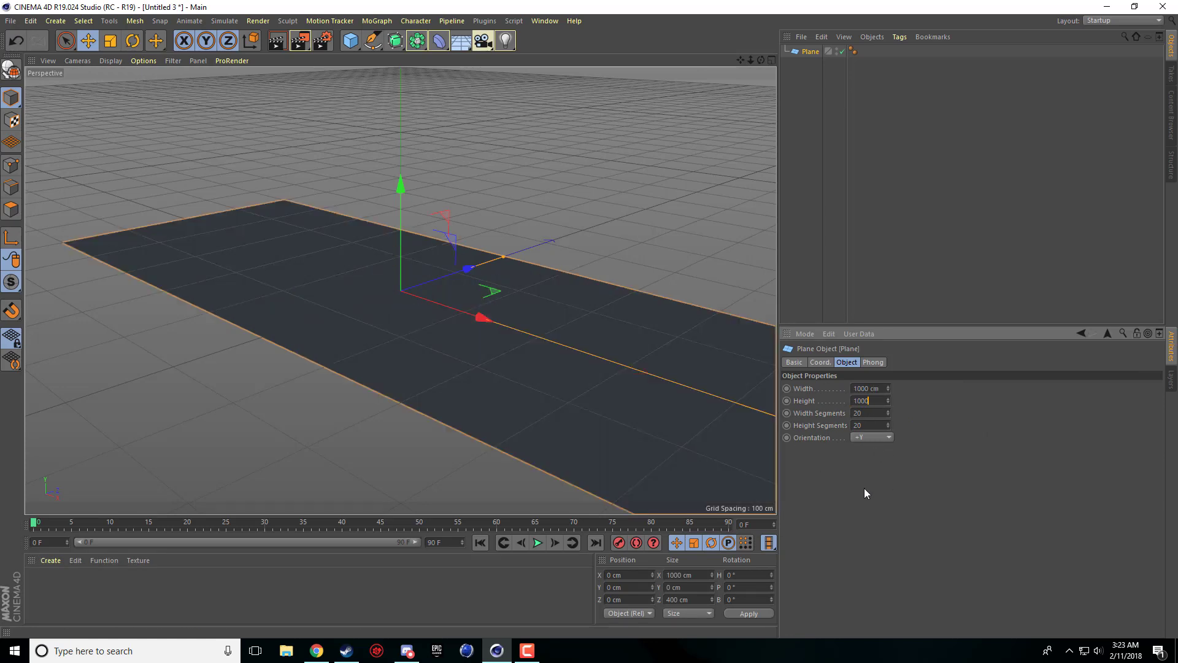
{"action": "key", "text": "Return"}
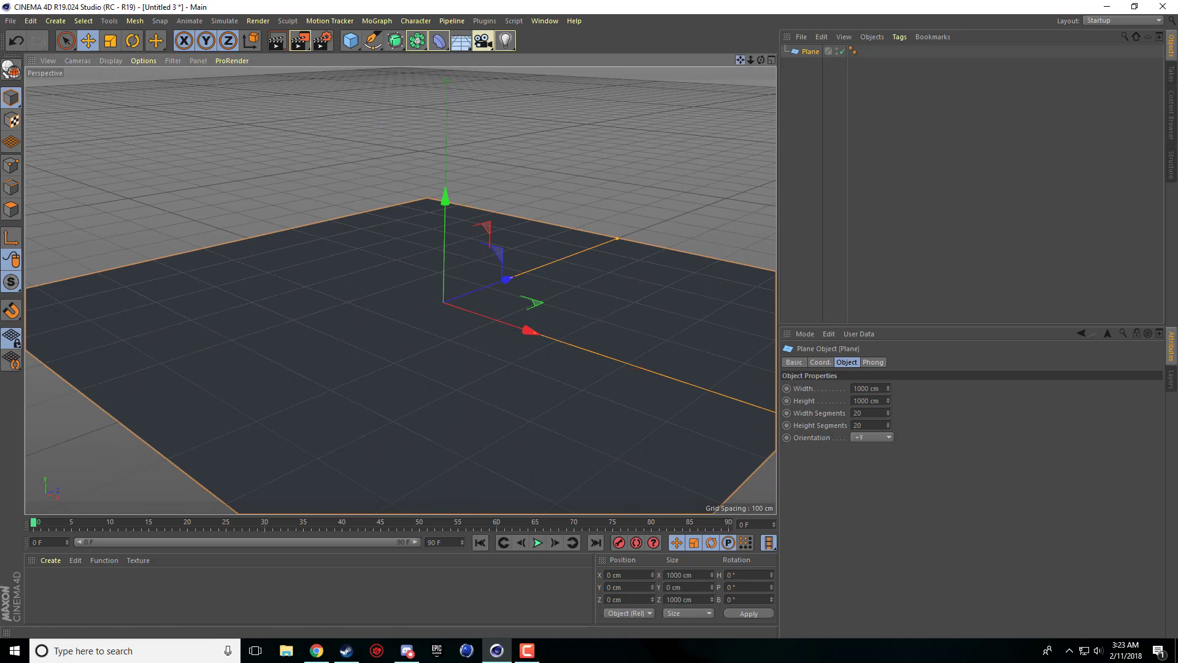
- Add a Fur object to the plane and render the perspective view as a preview
{"action": "mouse_move", "coordinate": [761, 60]}
{"action": "left_mouse_down"}
{"action": "mouse_move", "coordinate": [681, 61]}
{"action": "mouse_move", "coordinate": [687, 73]}
{"action": "mouse_move", "coordinate": [658, 77]}
{"action": "mouse_move", "coordinate": [770, 60]}
{"action": "mouse_move", "coordinate": [768, 50]}
{"action": "mouse_move", "coordinate": [767, 74]}
{"action": "left_mouse_up"}
{"action": "left_click", "coordinate": [812, 54]}
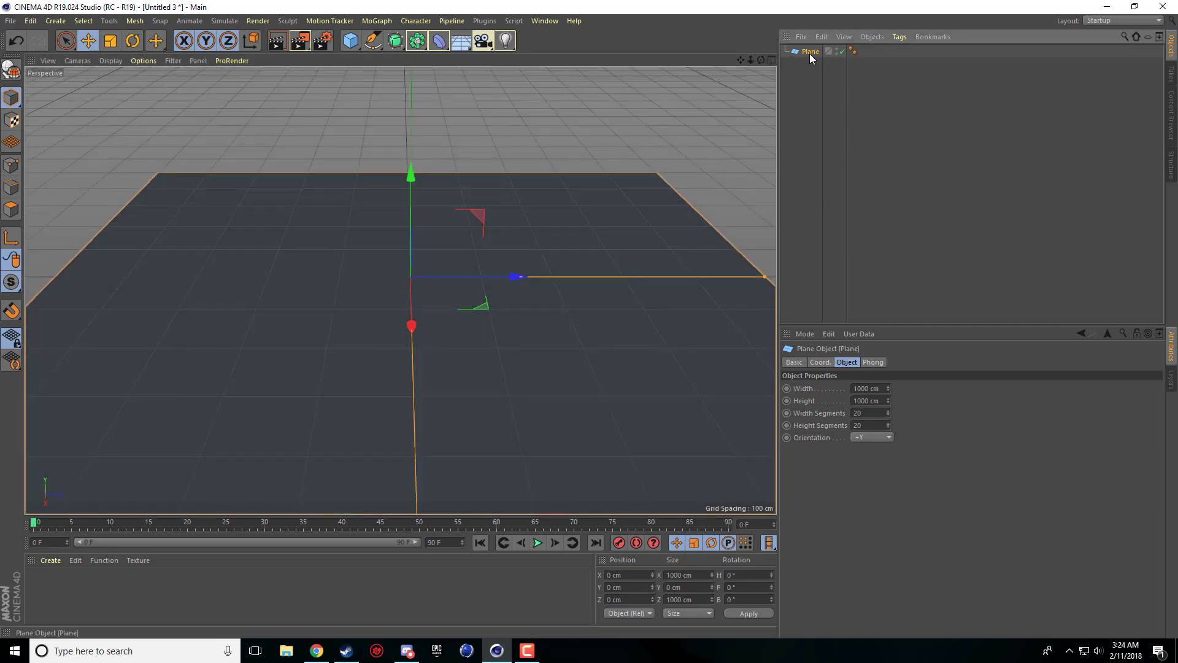
{"action": "left_click", "coordinate": [226, 22]}
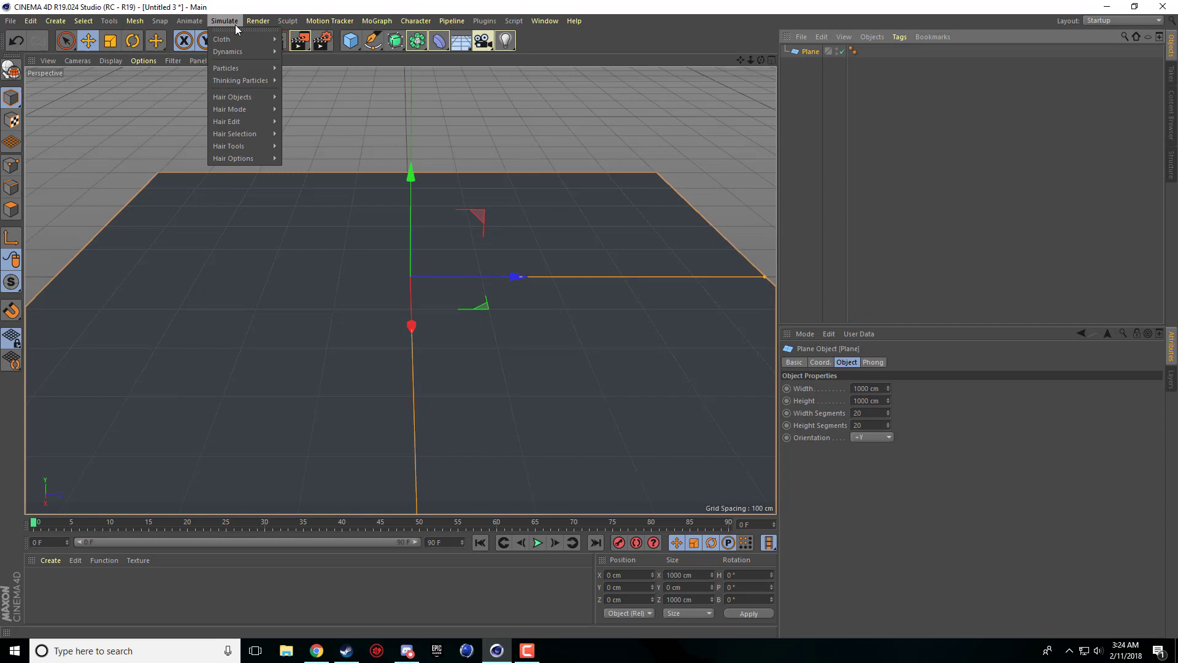
{"action": "mouse_move", "coordinate": [245, 98]}
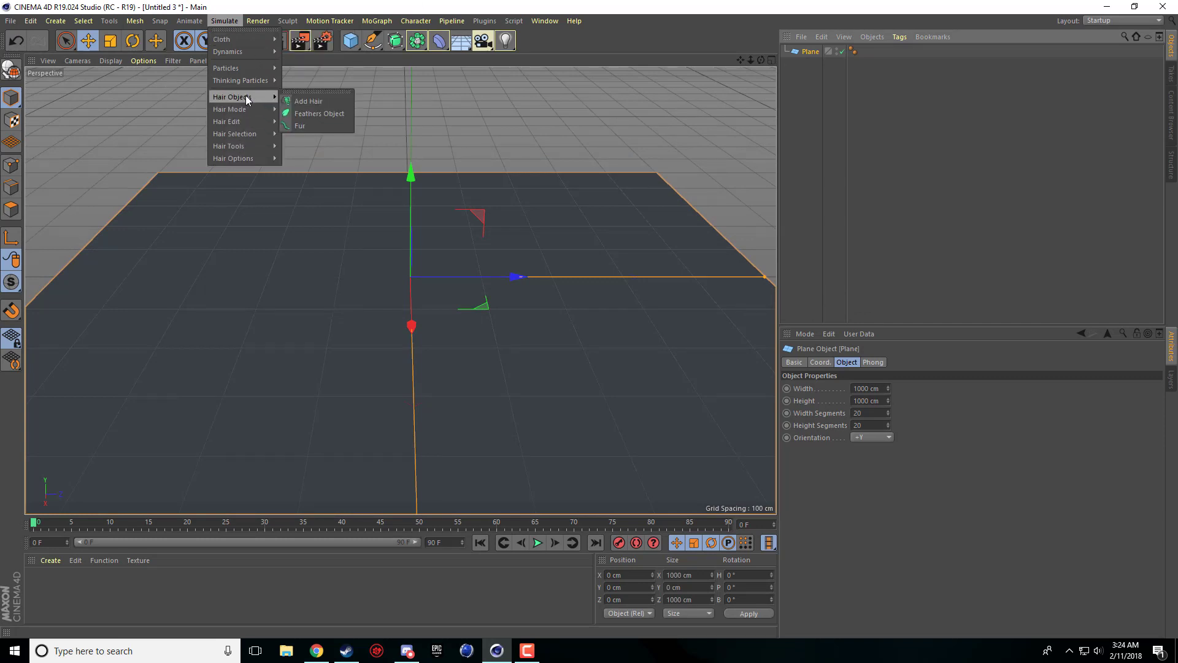
{"action": "left_click", "coordinate": [320, 124]}
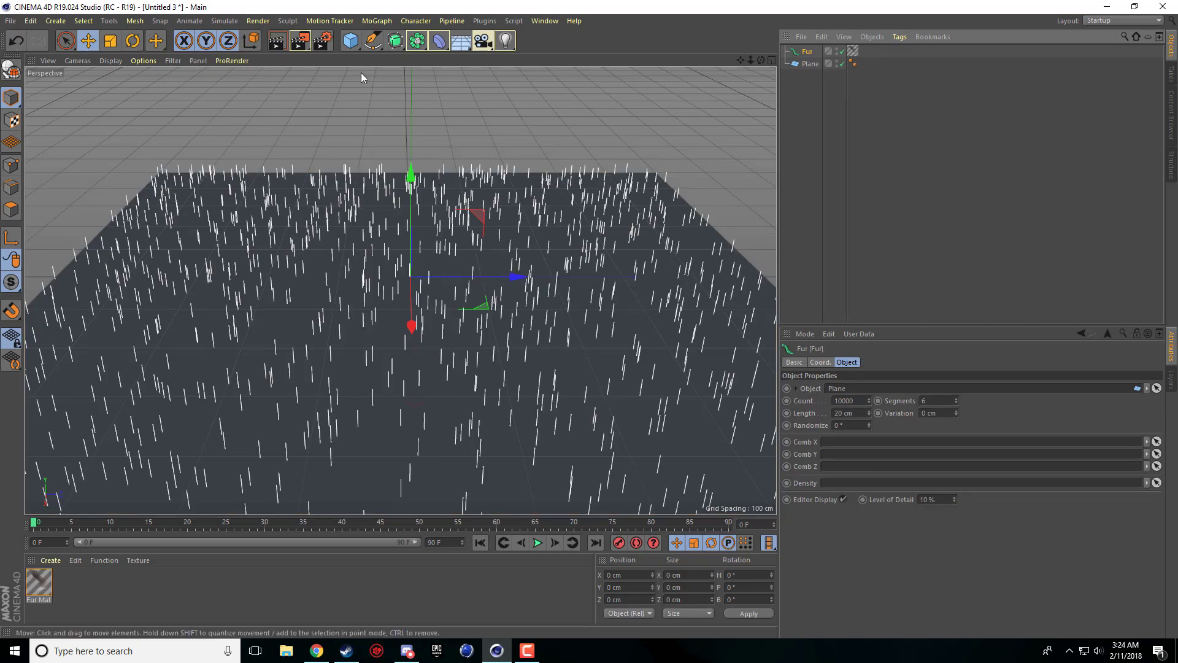
{"action": "left_click", "coordinate": [277, 42]}
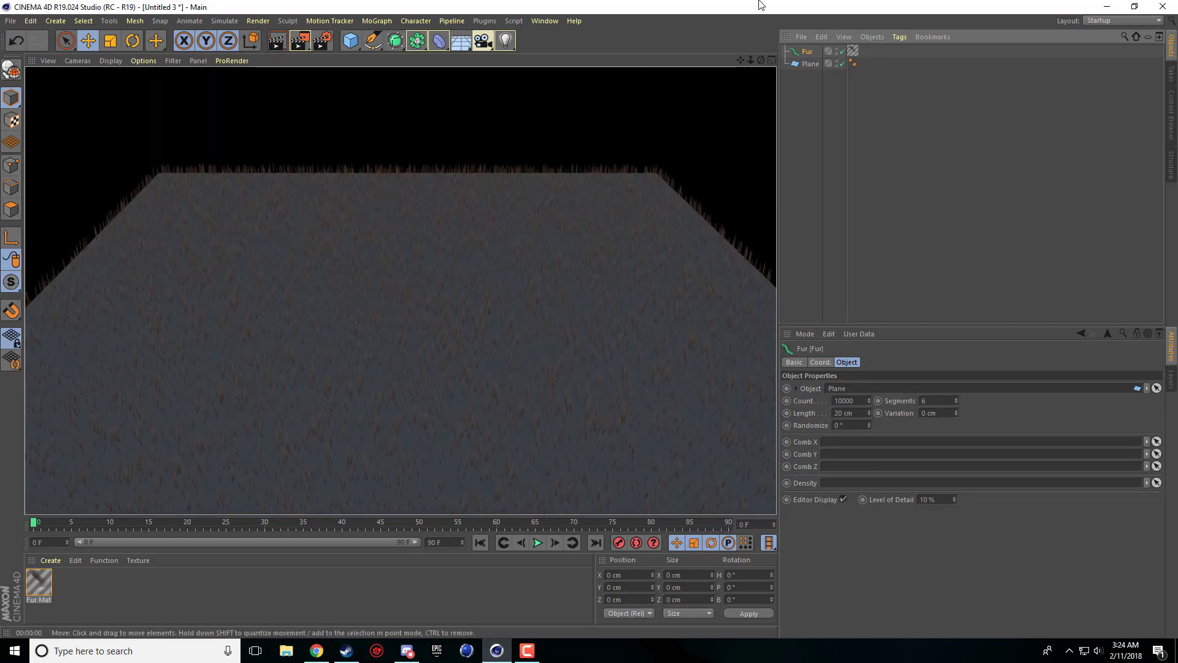
- Set the fur count to 50000
{"action": "left_click_drag", "start_coordinate": [739, 60], "coordinate": [741, 35]}
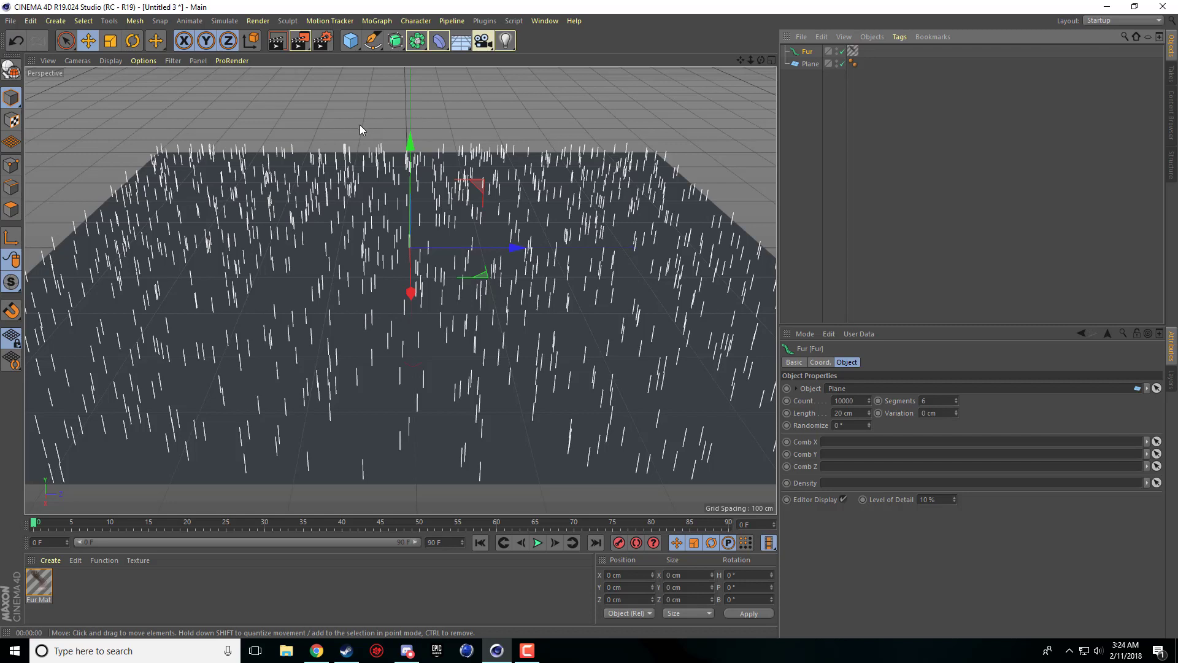
{"action": "left_click", "coordinate": [845, 400]}
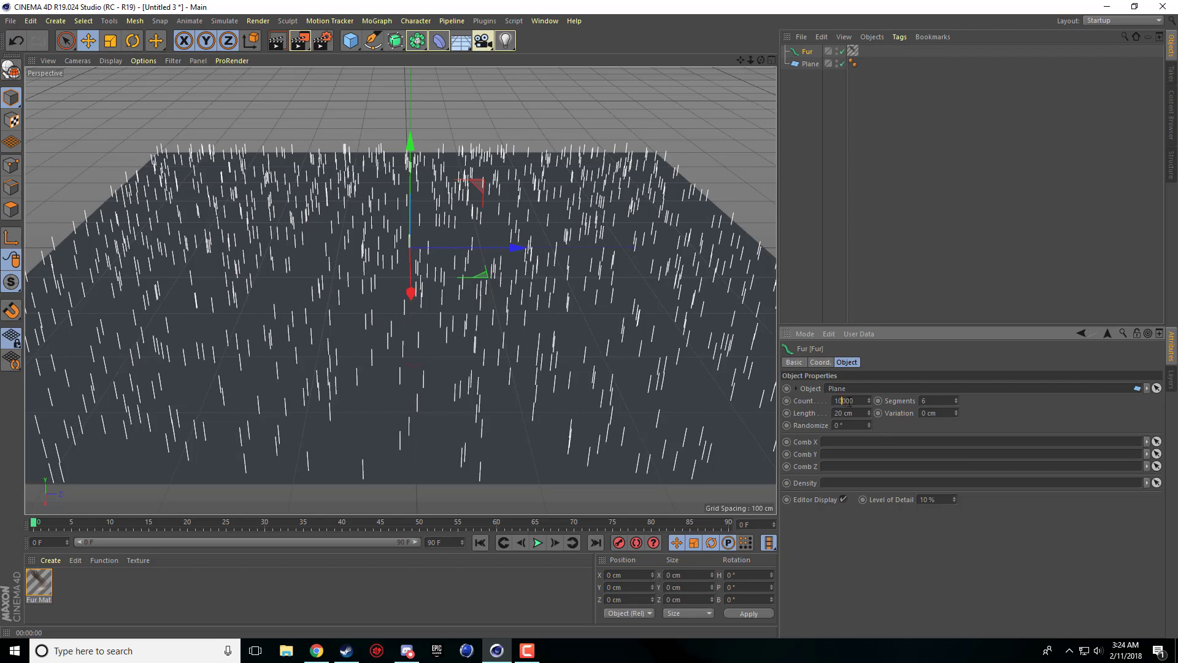
{"action": "left_click", "coordinate": [841, 401]}
{"action": "left_click_drag", "start_coordinate": [838, 401], "coordinate": [833, 400]}
{"action": "type", "text": "5"}
{"action": "key", "text": "Return"}
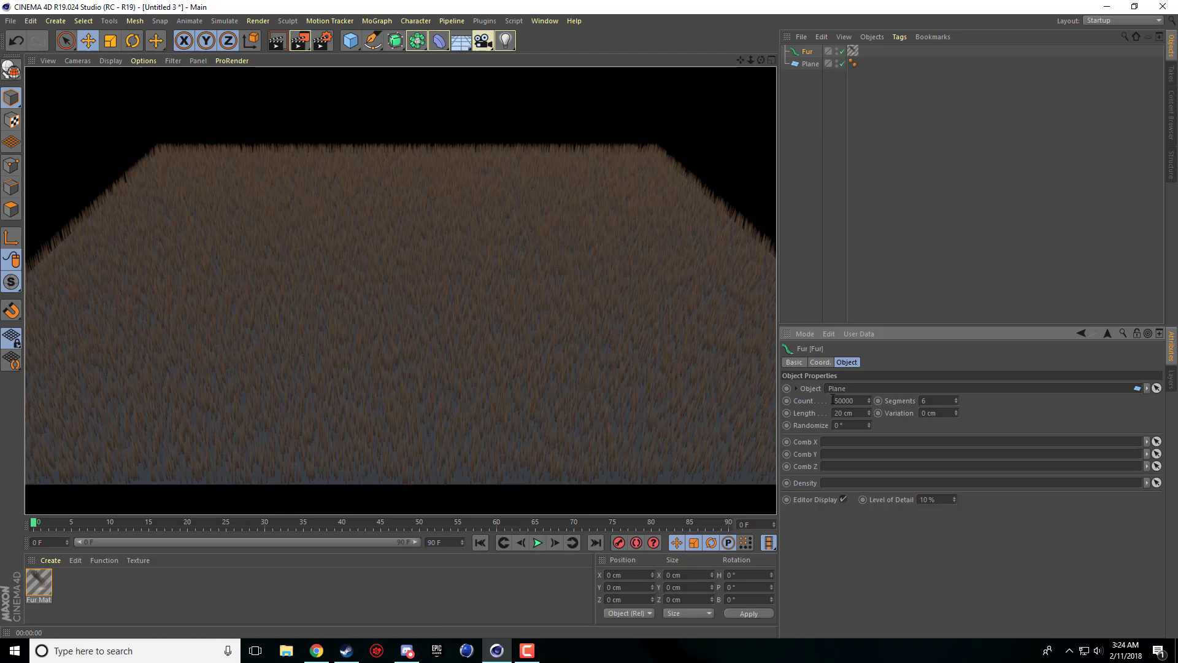
- Raise the fur count to 90000 and render the perspective view
{"action": "left_click_drag", "start_coordinate": [838, 400], "coordinate": [832, 402]}
{"action": "type", "text": "9"}
{"action": "key", "text": "Return"}
{"action": "left_click", "coordinate": [282, 46]}
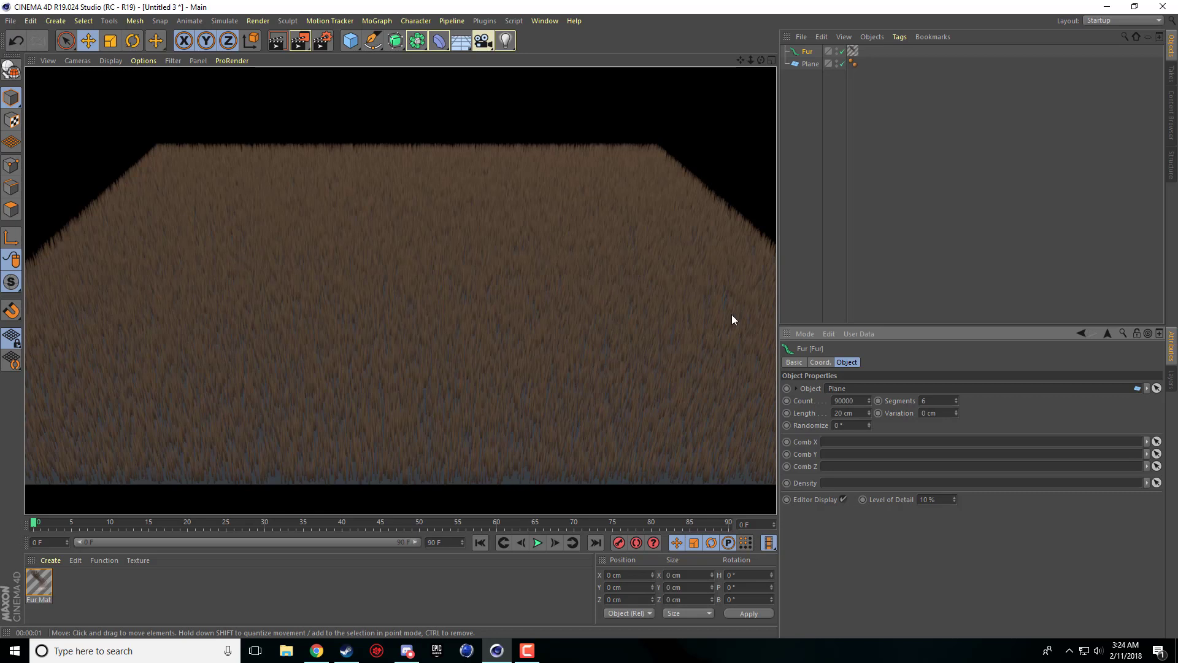
- Set the fur's length variation to 5 cm and its randomize angle to 10°, rendering the view after each change
{"action": "left_click", "coordinate": [944, 413]}
{"action": "type", "text": "5"}
{"action": "key", "text": "Return"}
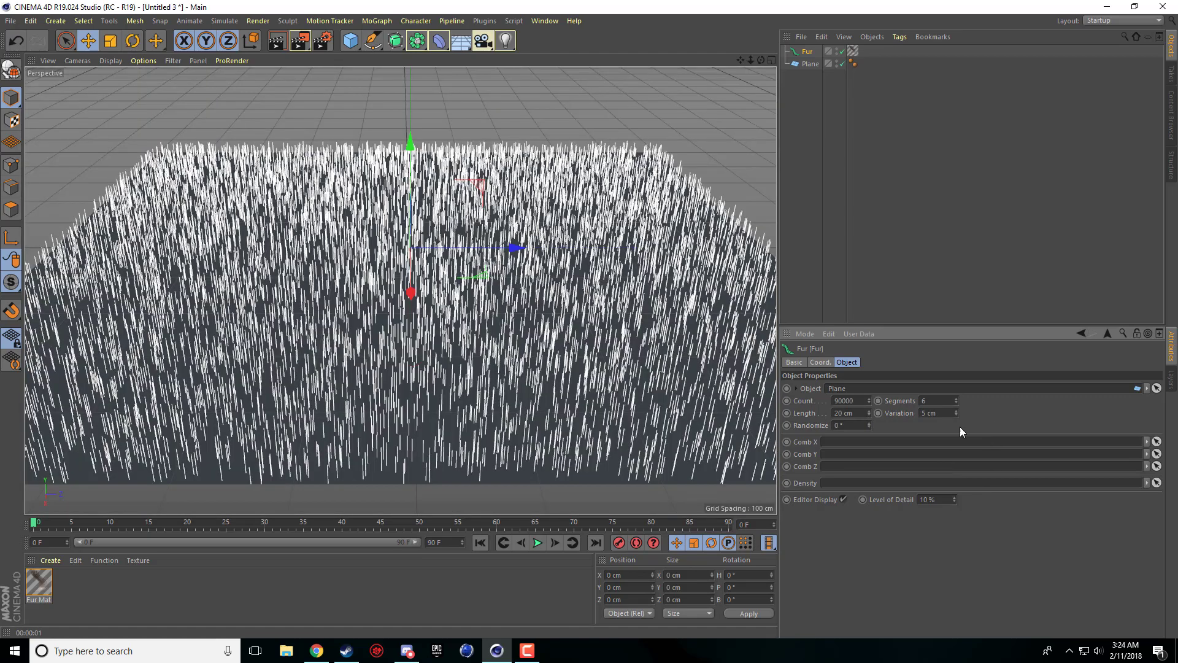
{"action": "left_click", "coordinate": [277, 43]}
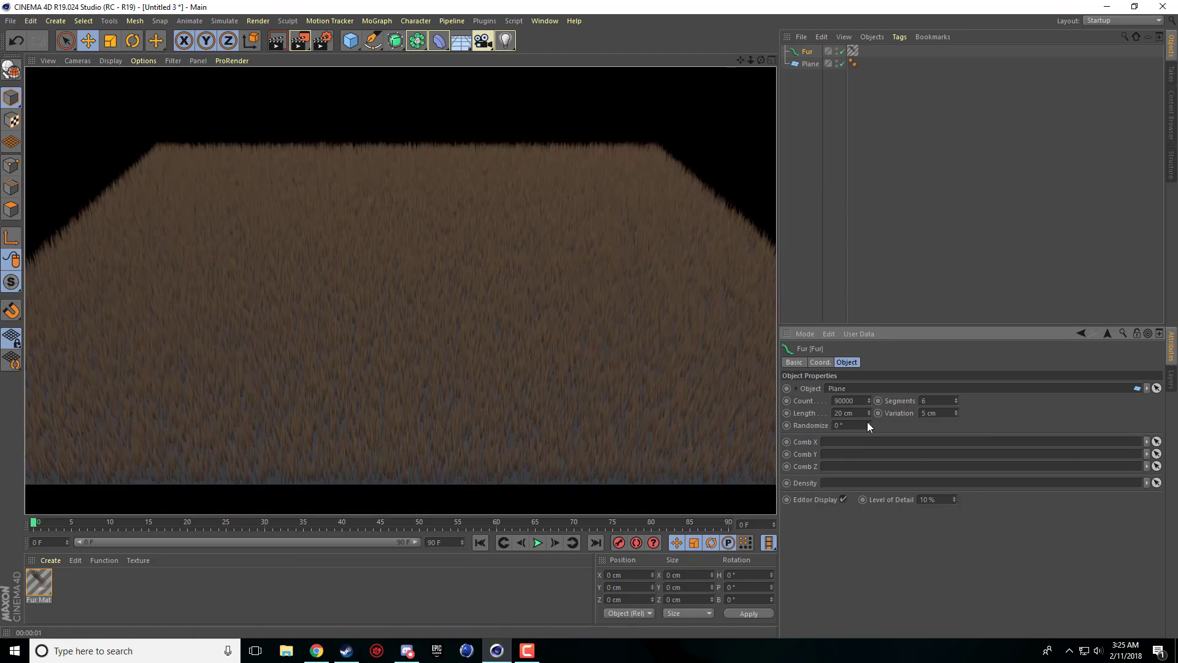
{"action": "left_click_drag", "start_coordinate": [867, 422], "coordinate": [867, 413]}
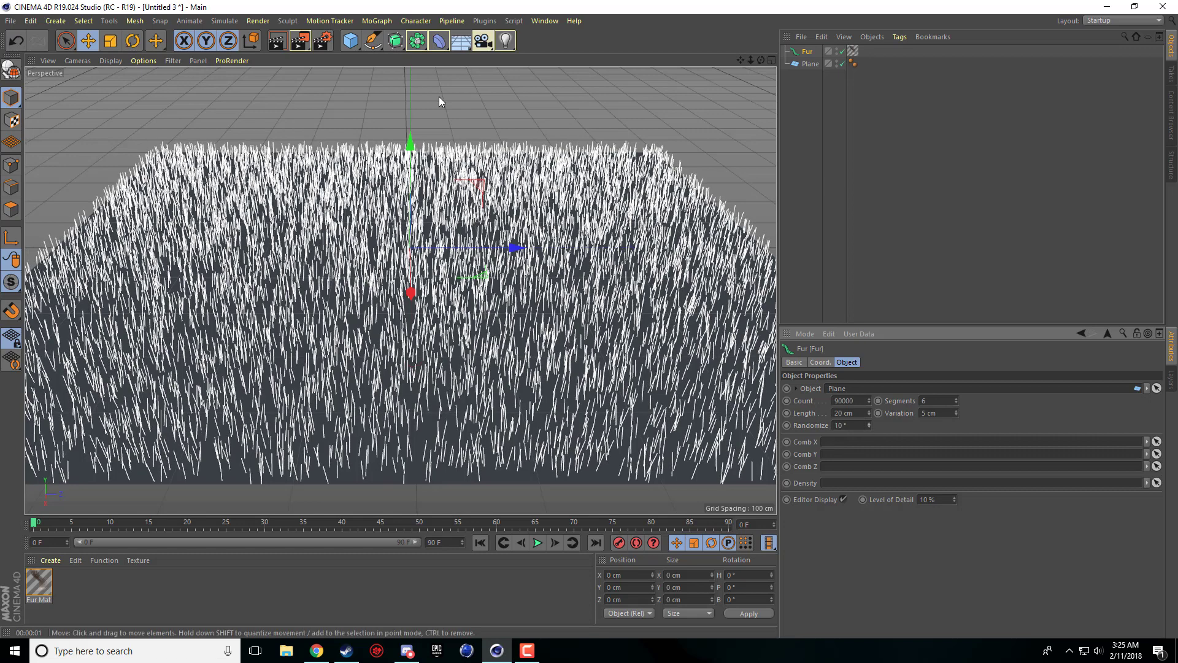
{"action": "left_click", "coordinate": [273, 41]}
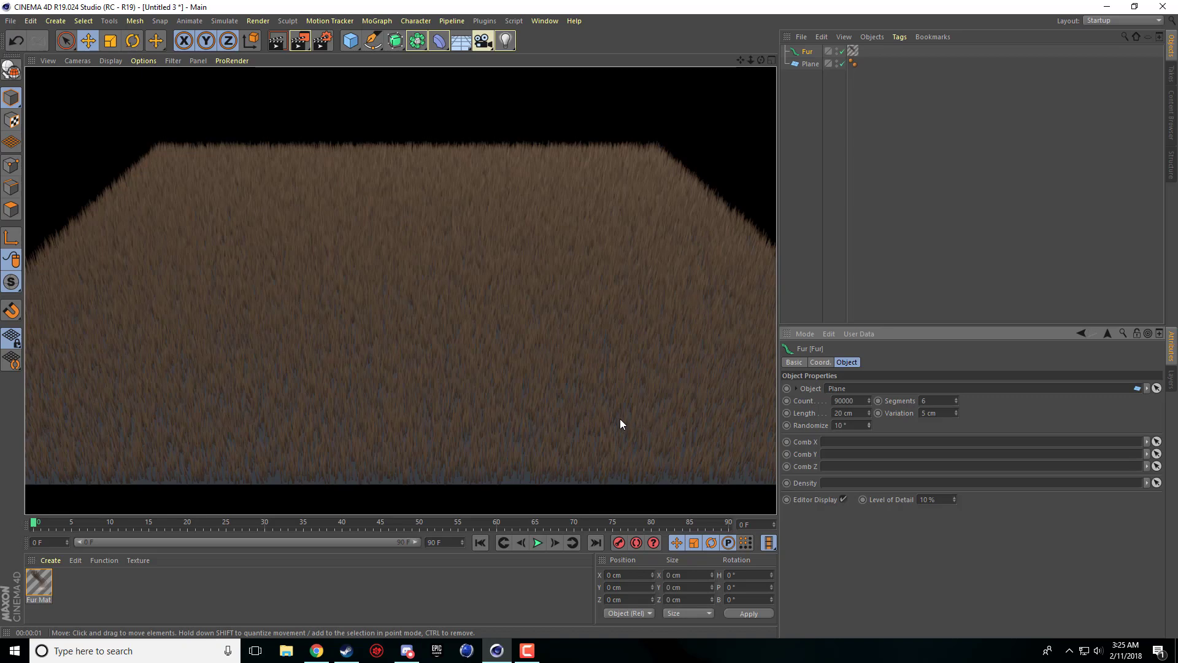
- Open the Fur Mat material for editing and change the start colour of its colour gradient to dark green
{"action": "double_click", "coordinate": [39, 586]}
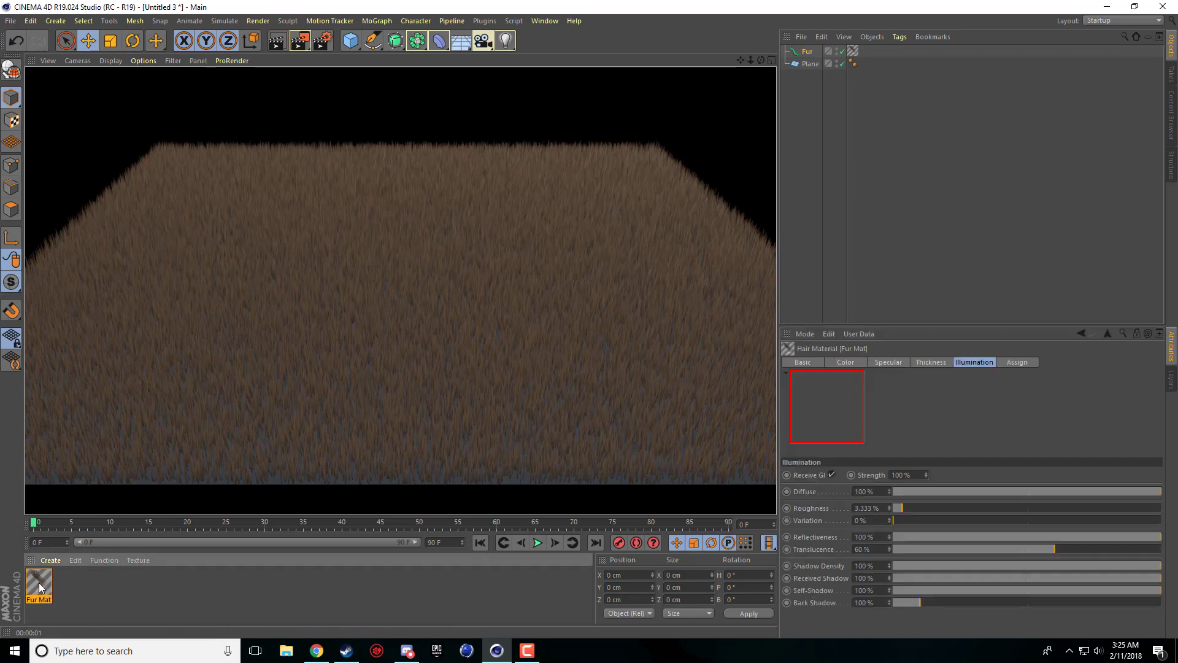
{"action": "left_click_drag", "start_coordinate": [414, 82], "coordinate": [388, 153]}
{"action": "left_click", "coordinate": [286, 229]}
{"action": "double_click", "coordinate": [370, 147]}
{"action": "left_click", "coordinate": [350, 259]}
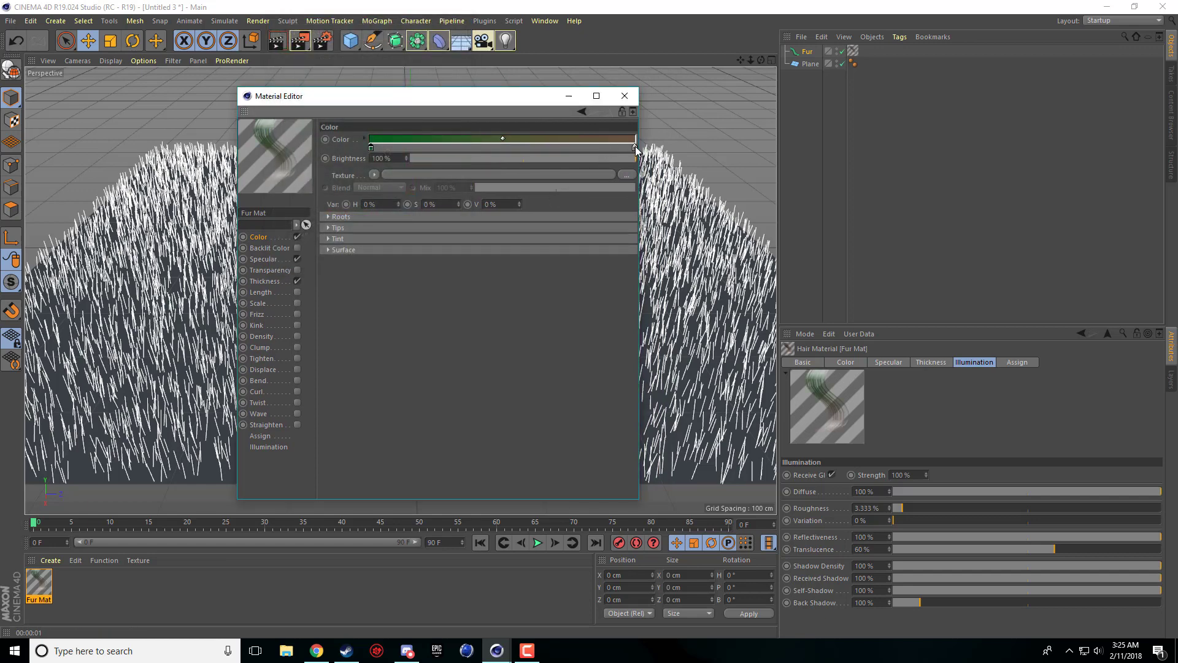
- Change the end colour of the fur material's gradient to a brighter green and render the perspective view
{"action": "double_click", "coordinate": [634, 147]}
{"action": "left_click", "coordinate": [654, 121]}
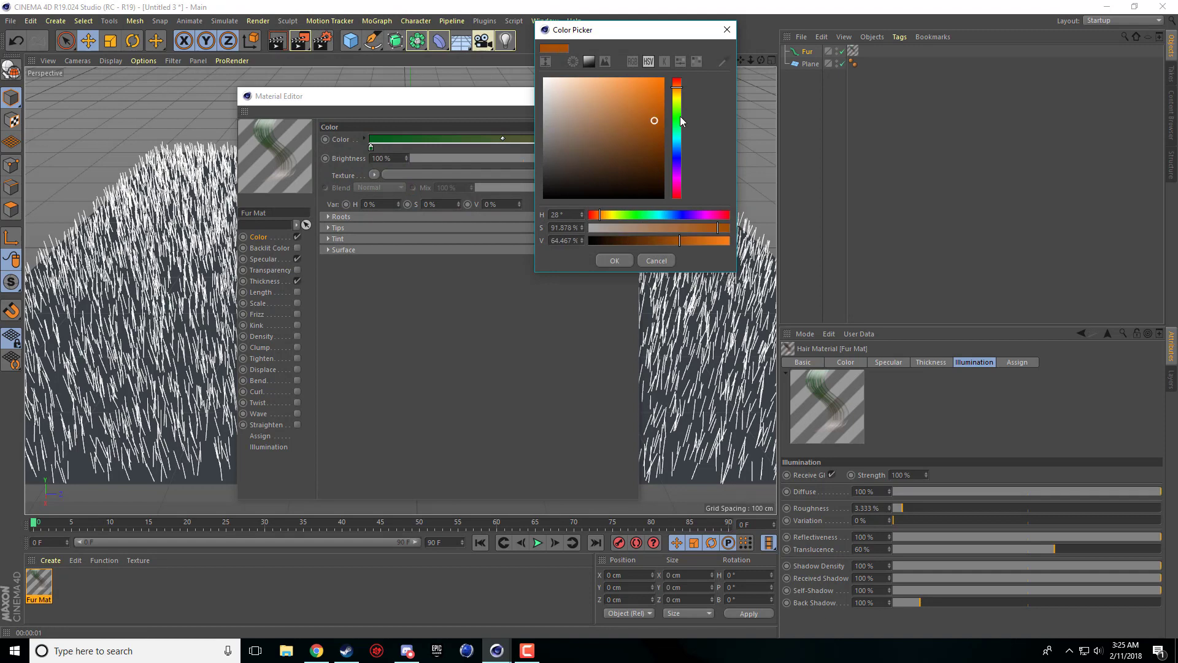
{"action": "left_click_drag", "start_coordinate": [677, 89], "coordinate": [678, 116]}
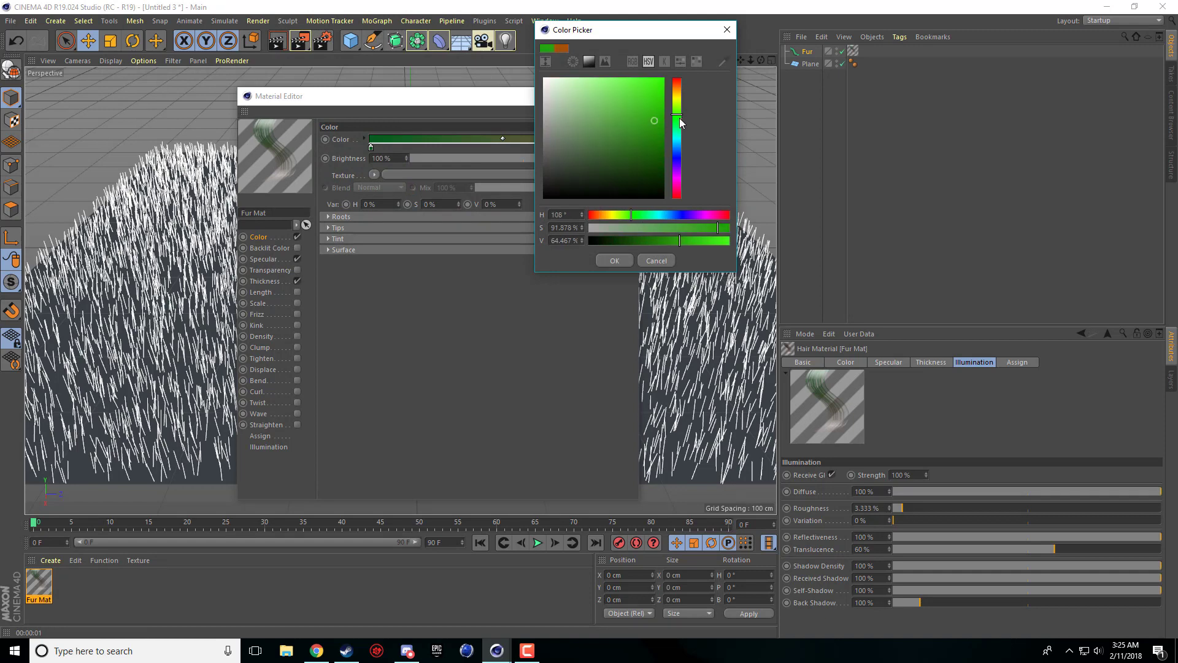
{"action": "left_click", "coordinate": [614, 260]}
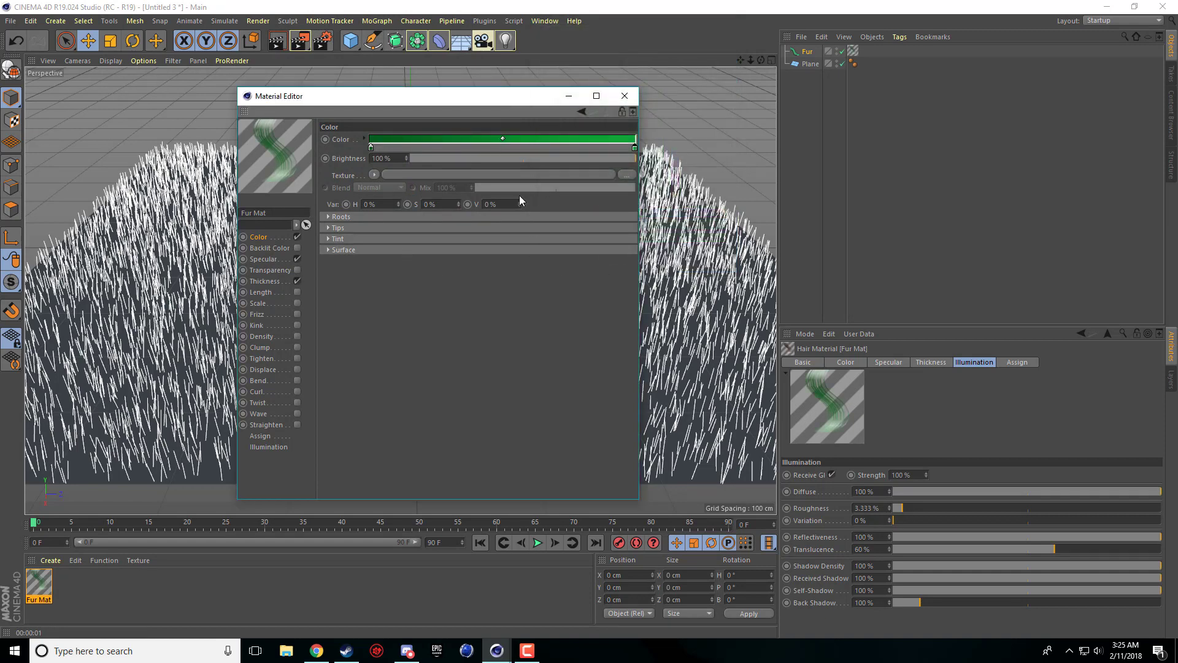
{"action": "left_click", "coordinate": [625, 97]}
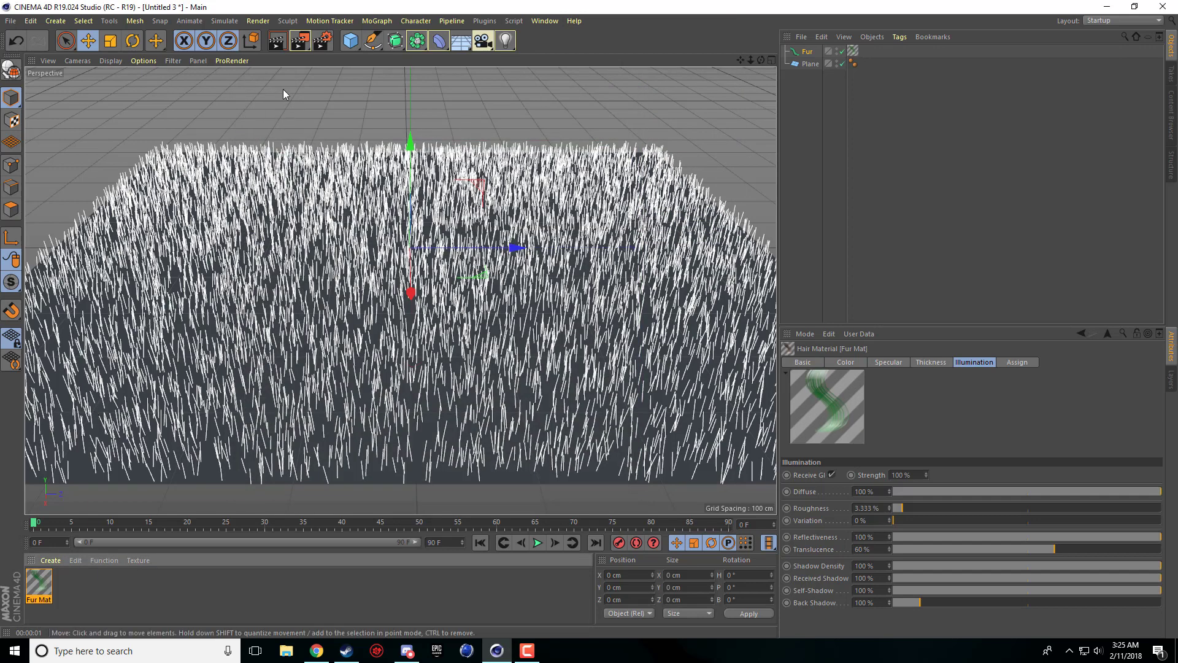
{"action": "left_click", "coordinate": [276, 44]}
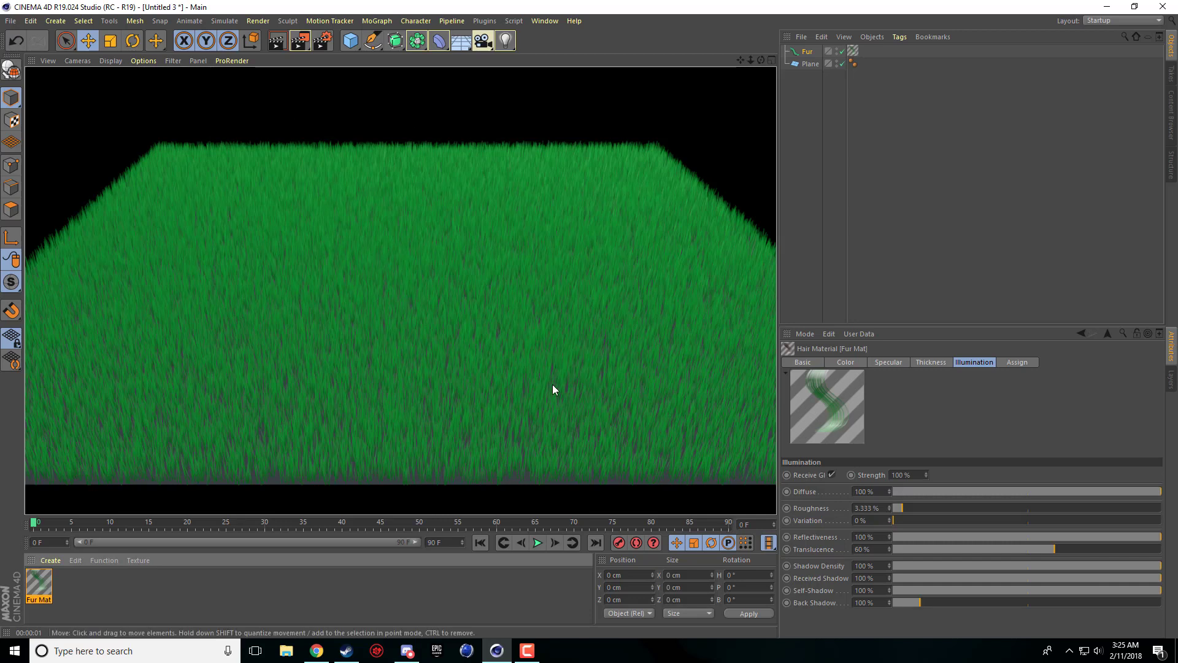
{"action": "left_click", "coordinate": [399, 290]}
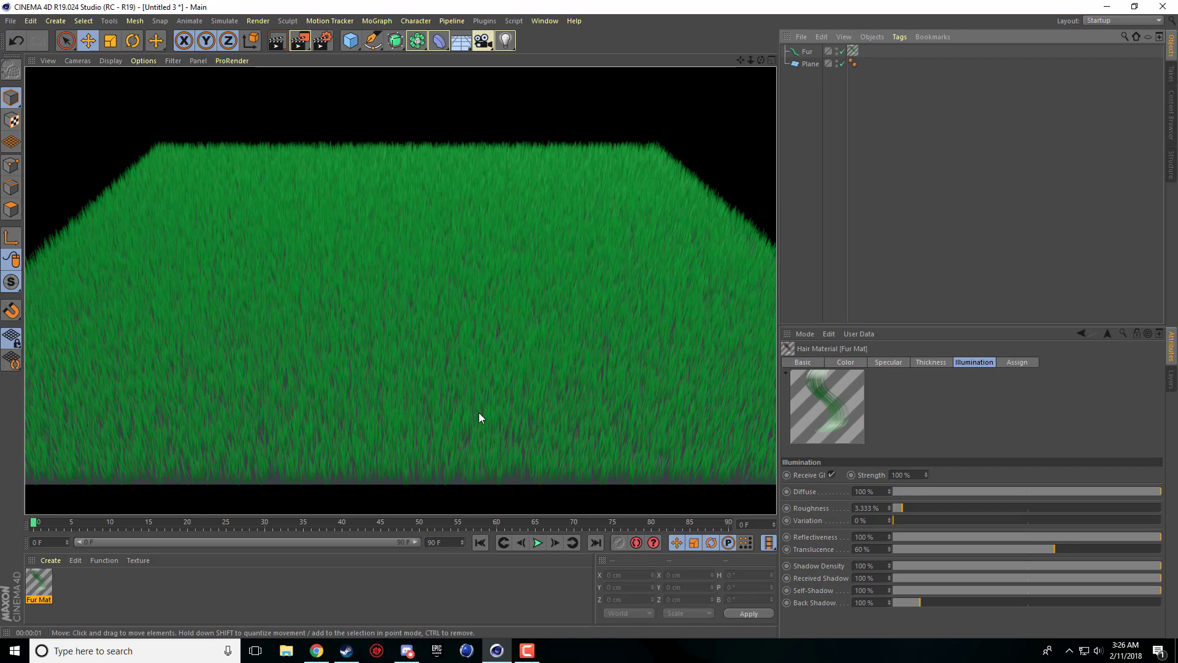
- Set the Fur object's count to 100000 and render the perspective view again
{"action": "left_click", "coordinate": [807, 52]}
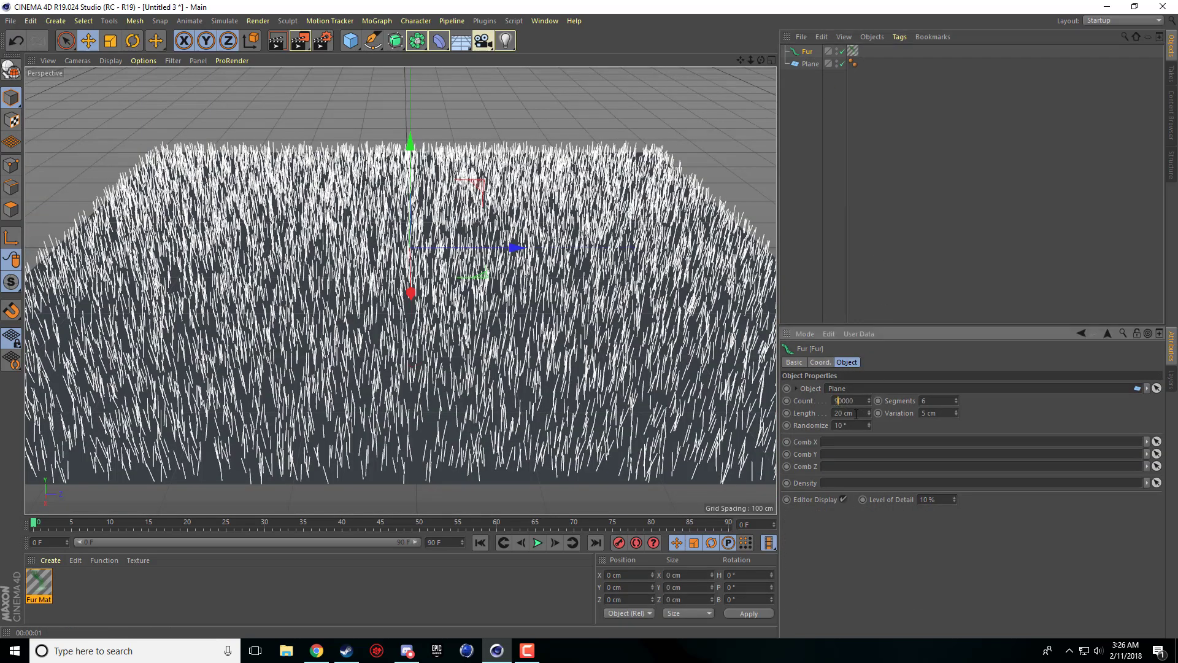
{"action": "left_click_drag", "start_coordinate": [833, 400], "coordinate": [837, 400]}
{"action": "type", "text": "0"}
{"action": "key", "text": "Return"}
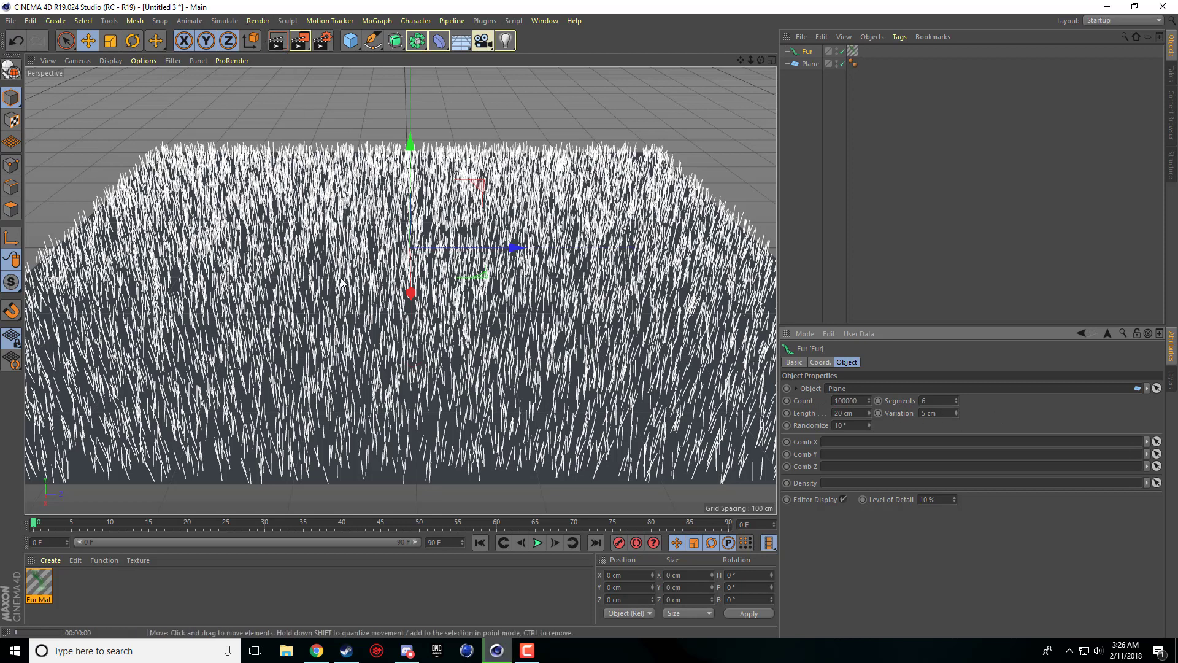
{"action": "key", "text": "ctrl+r"}
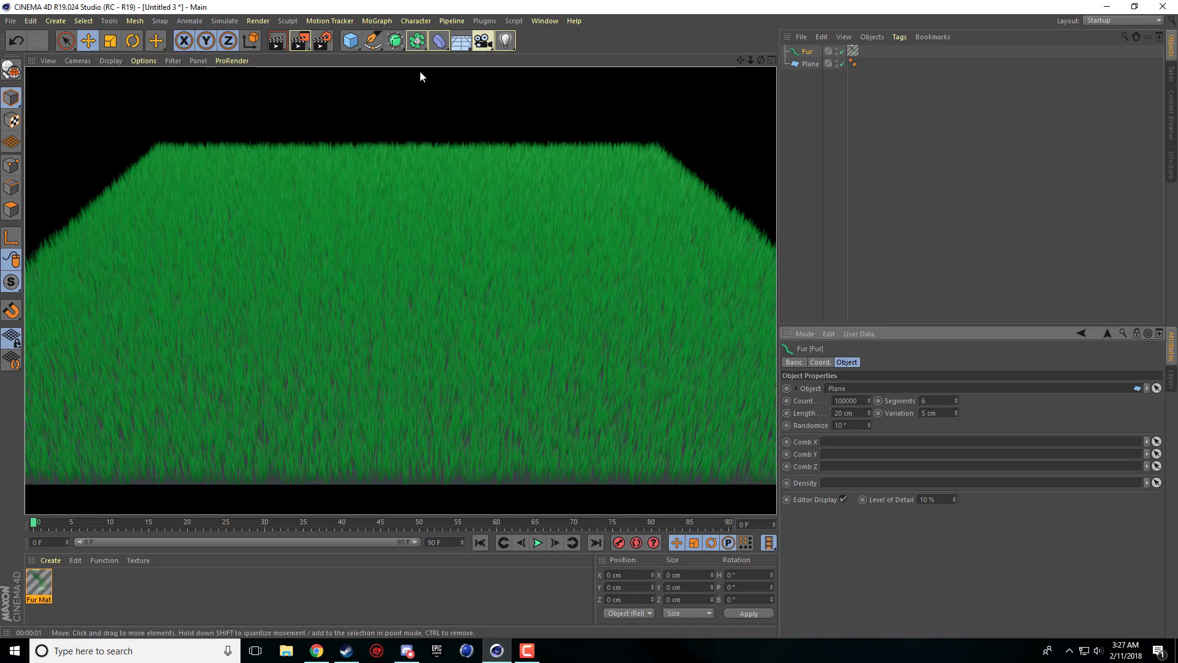
- Add an Omni light, raise it about 408 cm above the plane, and move it outside the plane's edge
{"action": "middle_click", "coordinate": [442, 134]}
{"action": "scroll", "coordinate": [557, 175], "scroll_direction": "down", "scroll_amount": 5}
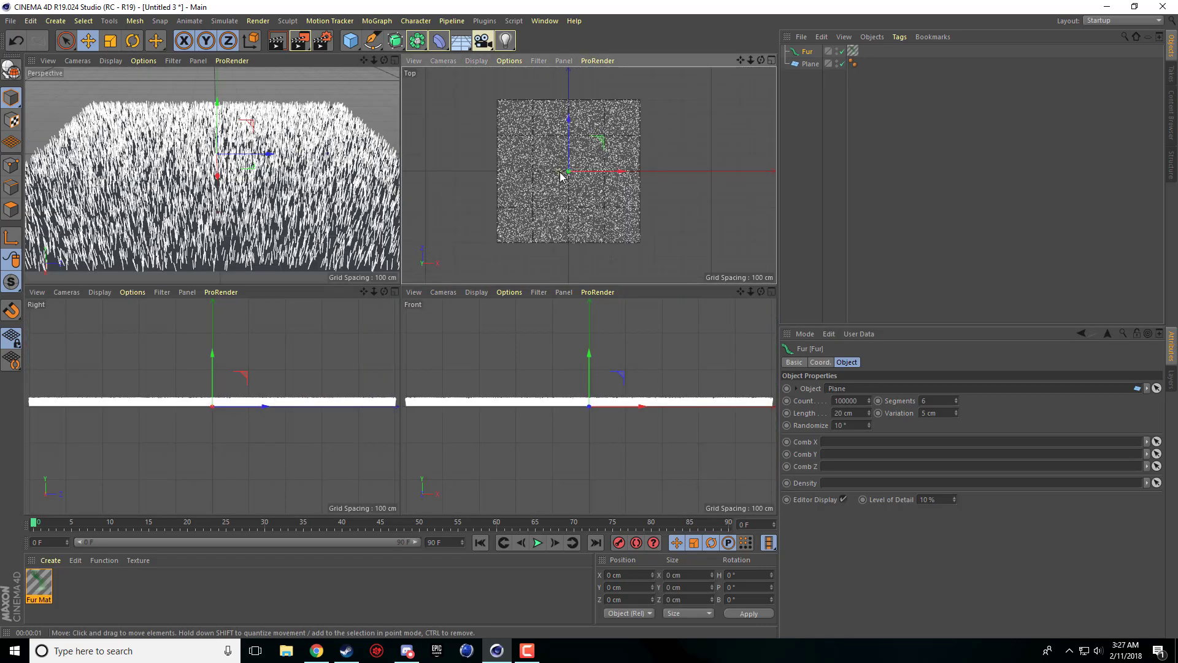
{"action": "left_click", "coordinate": [505, 41]}
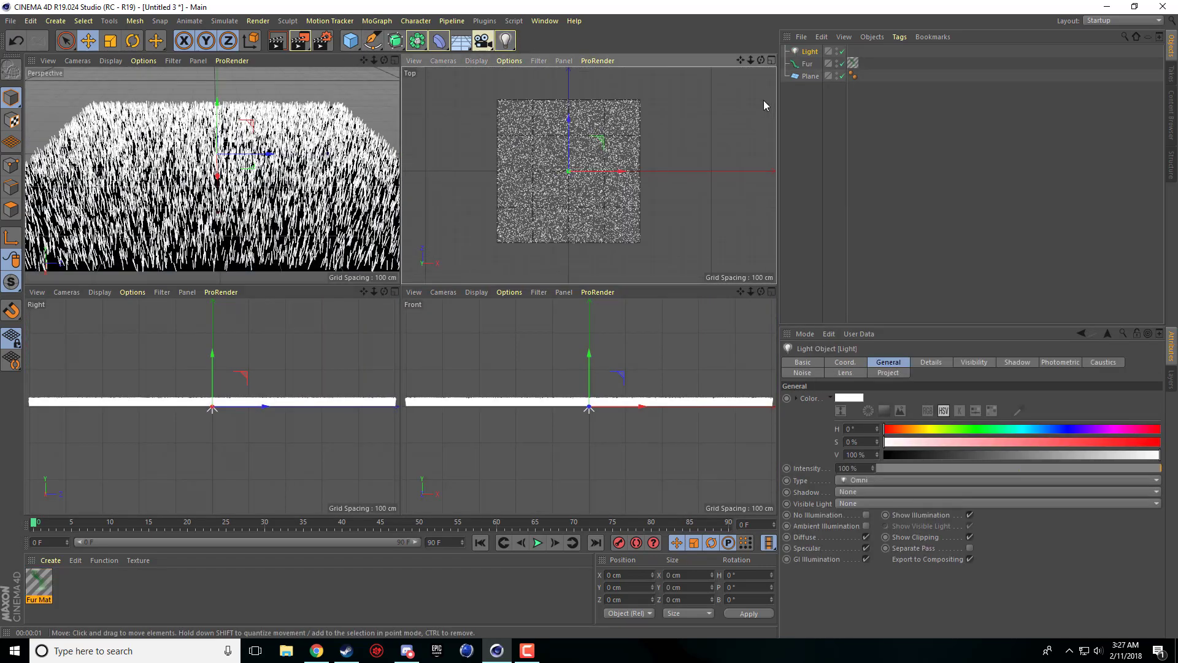
{"action": "left_click_drag", "start_coordinate": [587, 347], "coordinate": [588, 252]}
{"action": "scroll", "coordinate": [585, 383], "scroll_direction": "down", "scroll_amount": 8}
{"action": "left_click_drag", "start_coordinate": [591, 337], "coordinate": [591, 328]}
{"action": "left_click_drag", "start_coordinate": [597, 149], "coordinate": [675, 243]}
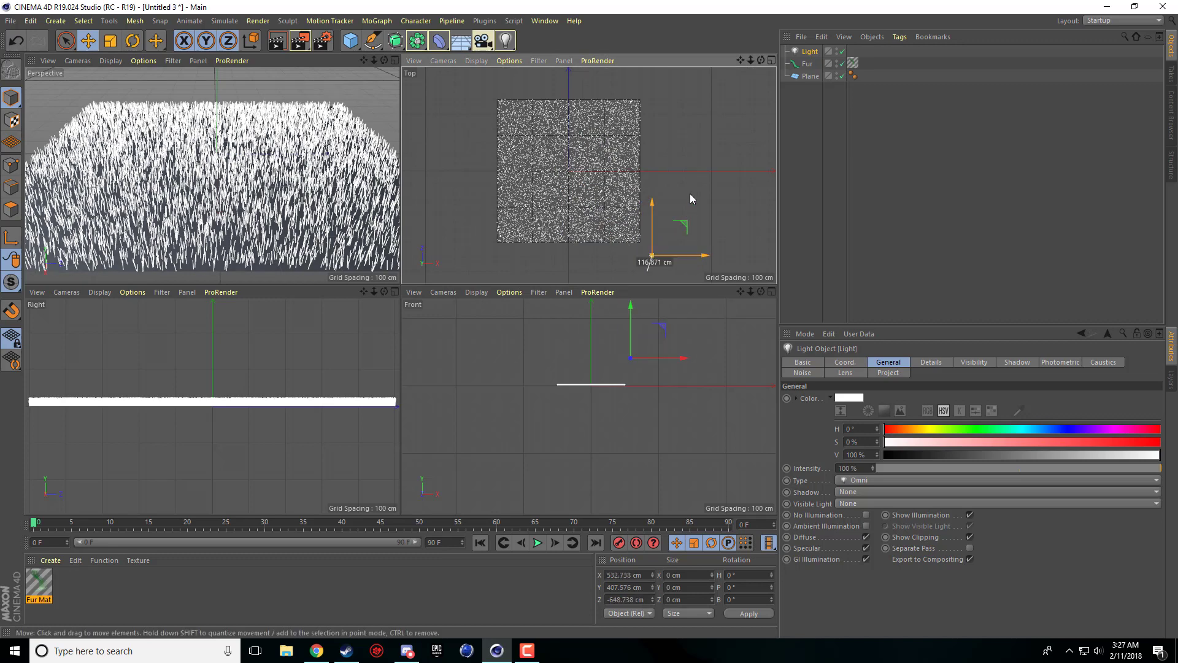
{"action": "left_click_drag", "start_coordinate": [689, 198], "coordinate": [717, 69]}
- Duplicate the light and set the shadow type of both lights to Shadow Maps (Soft)
{"action": "key", "text": "ctrl+c"}
{"action": "key", "text": "ctrl+v"}
{"action": "left_click", "coordinate": [816, 75]}
{"action": "left_click", "coordinate": [816, 63], "text": "ctrl"}
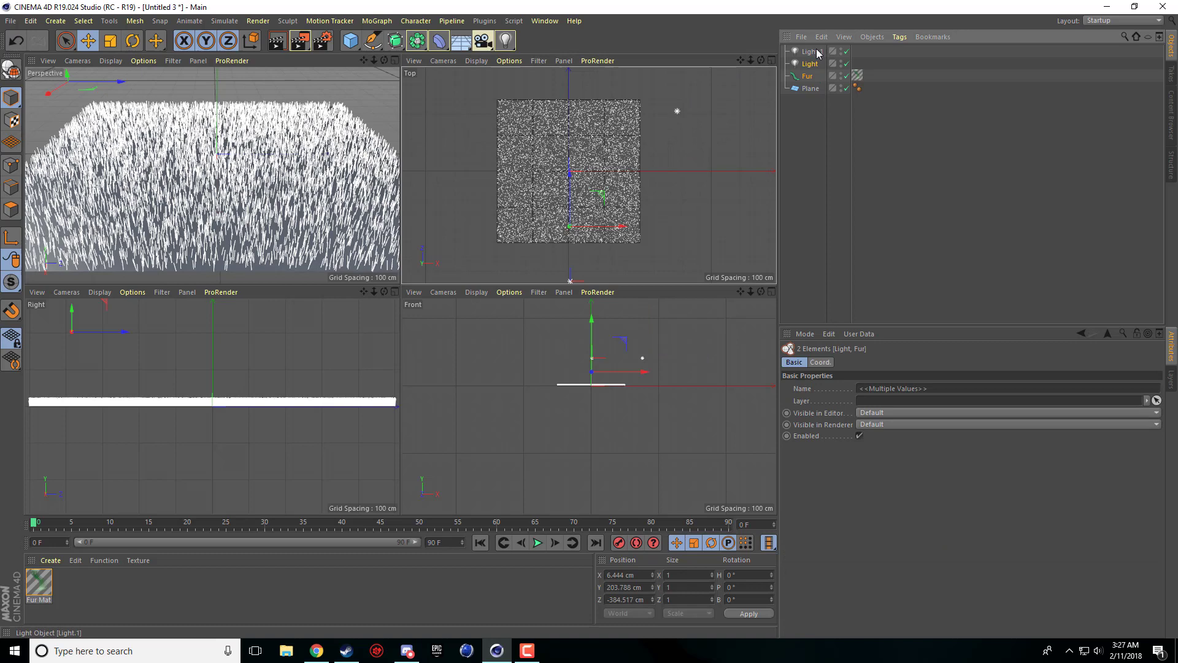
{"action": "left_click", "coordinate": [816, 52], "text": "shift"}
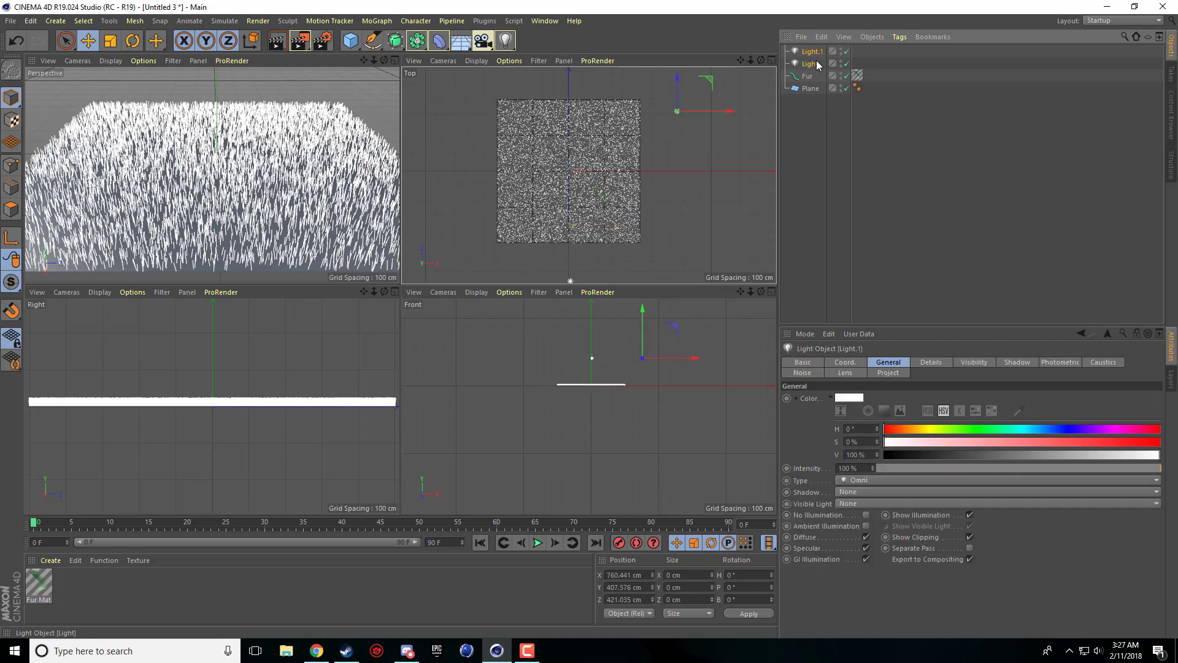
{"action": "left_click", "coordinate": [850, 492]}
{"action": "left_click", "coordinate": [864, 513]}
{"action": "middle_click", "coordinate": [334, 204]}
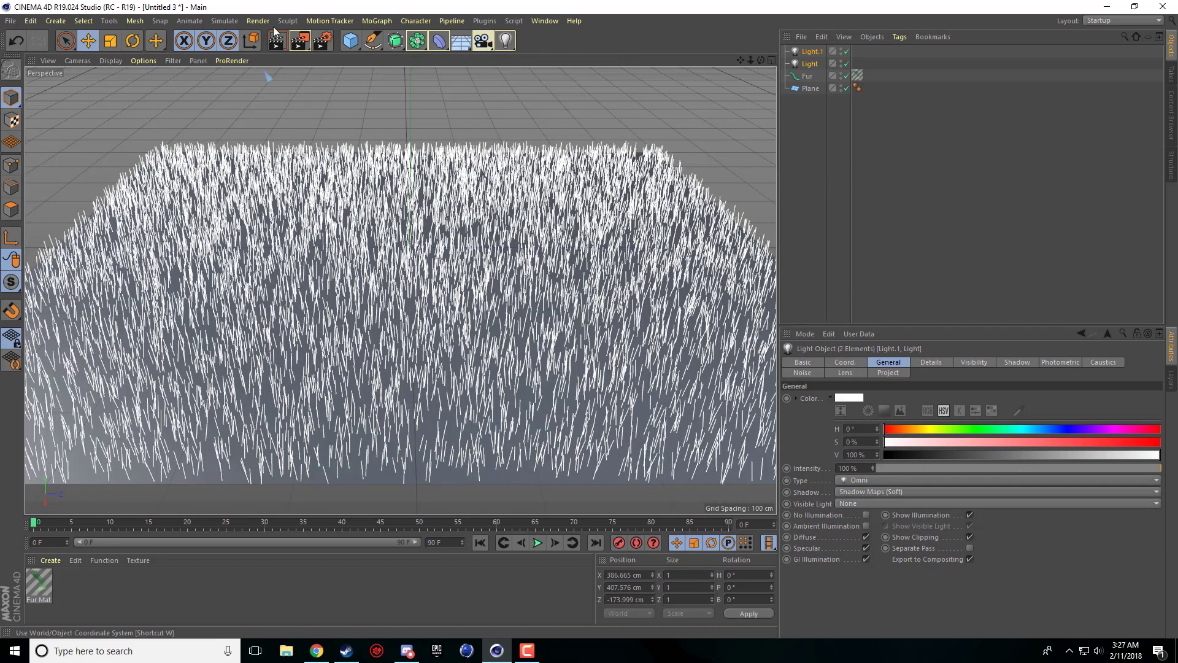
- Render the perspective view, lower both lights to a height of about 262 cm, and render again
{"action": "left_click", "coordinate": [277, 39]}
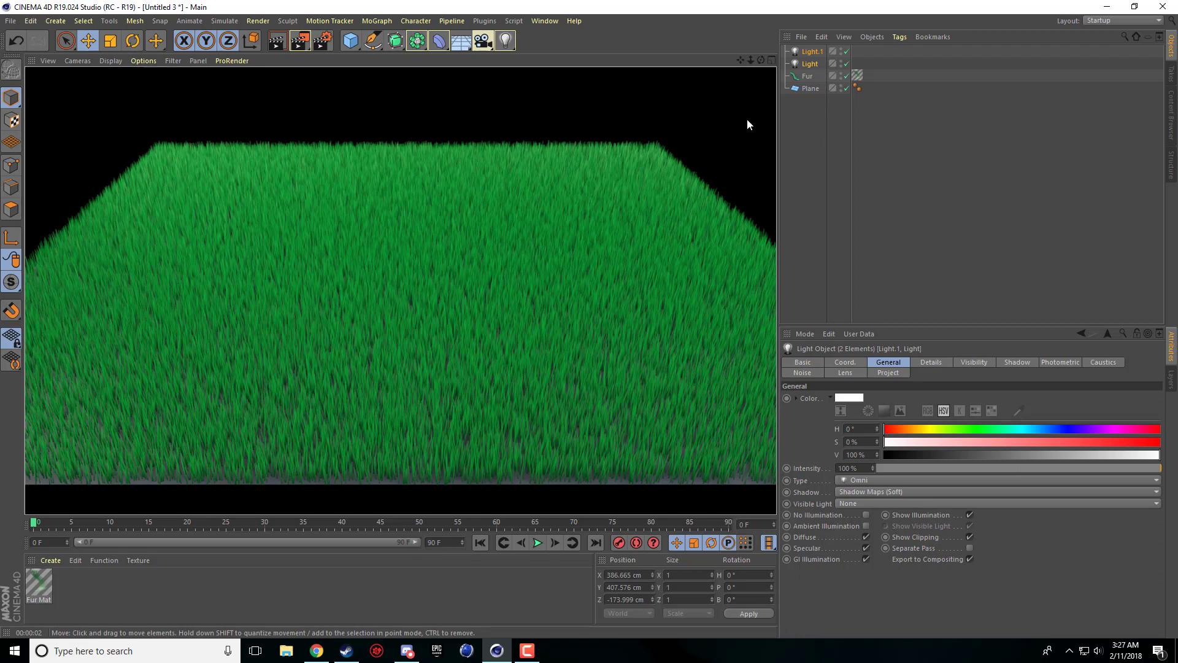
{"action": "middle_click", "coordinate": [592, 163]}
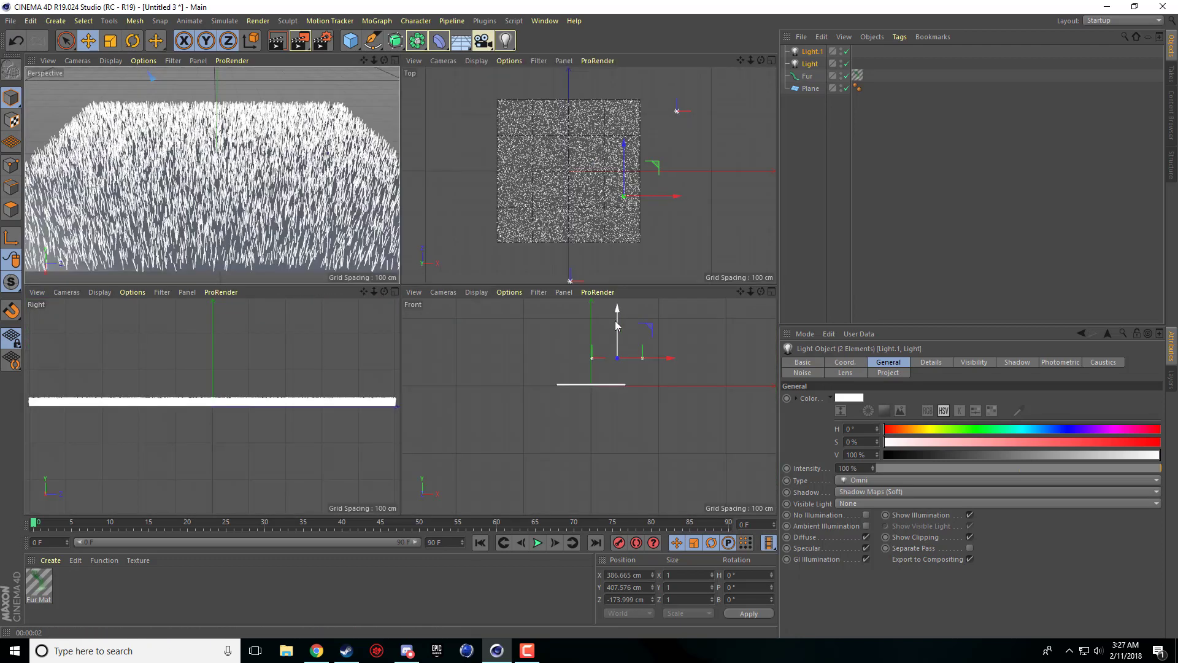
{"action": "left_click_drag", "start_coordinate": [614, 320], "coordinate": [616, 331]}
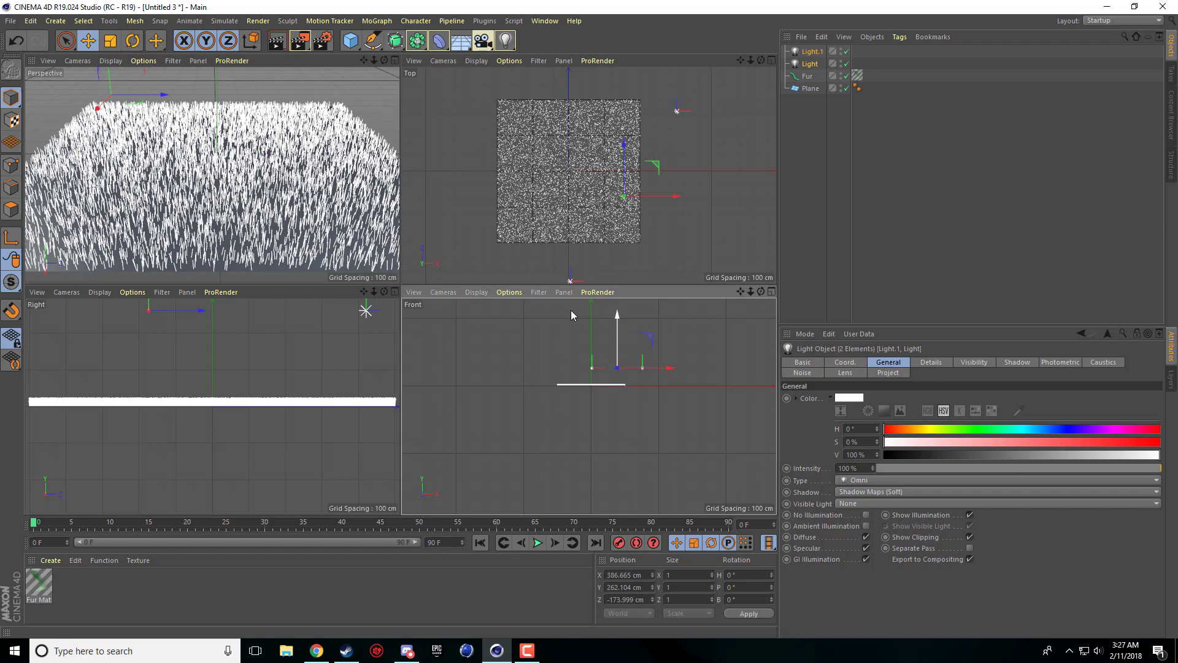
{"action": "middle_click", "coordinate": [288, 109]}
{"action": "left_click", "coordinate": [279, 48]}
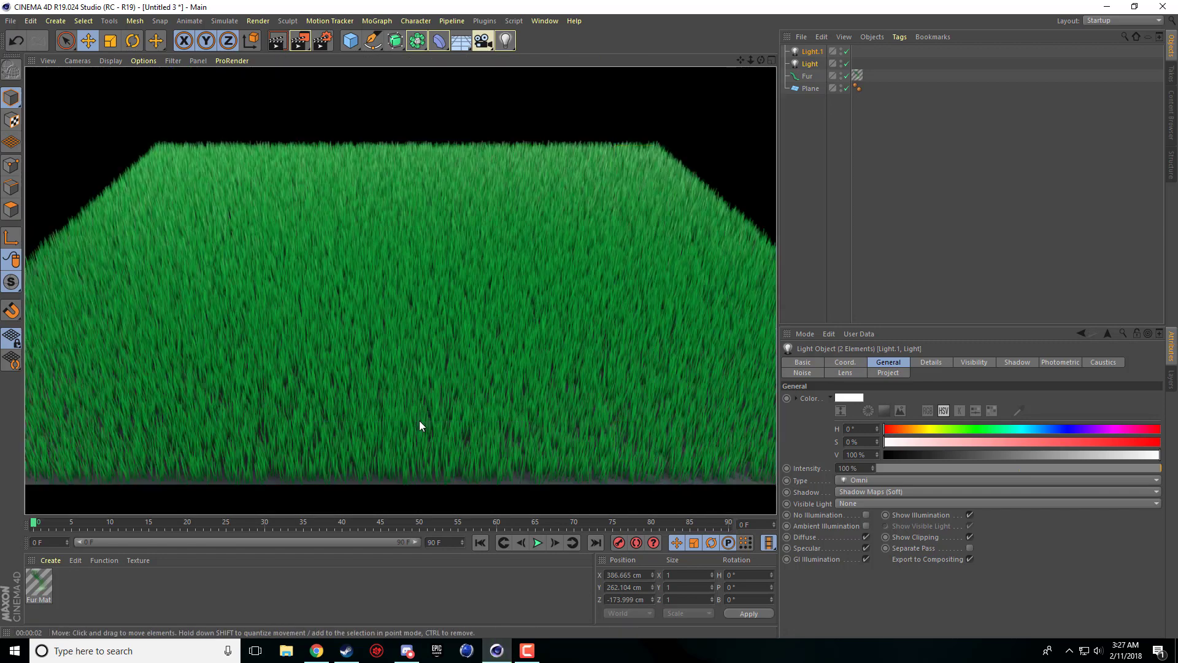
- Move the first light outside one corner of the plane, to about X 644 cm and Z -421 cm
{"action": "middle_click", "coordinate": [454, 339]}
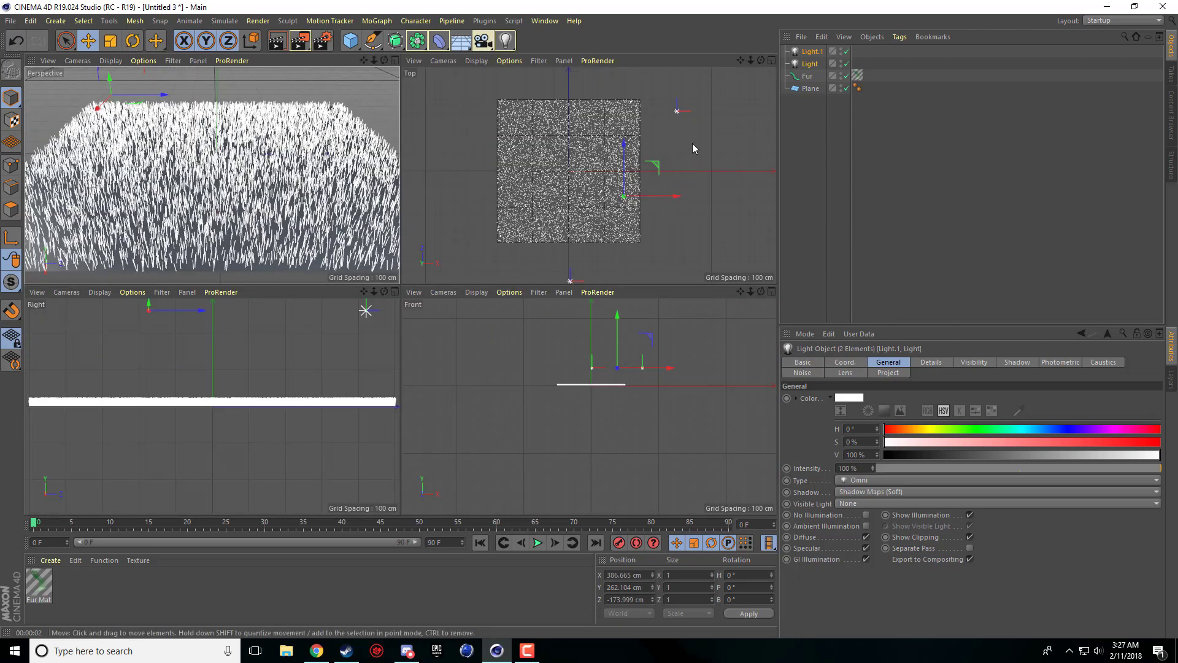
{"action": "left_click_drag", "start_coordinate": [632, 196], "coordinate": [685, 111]}
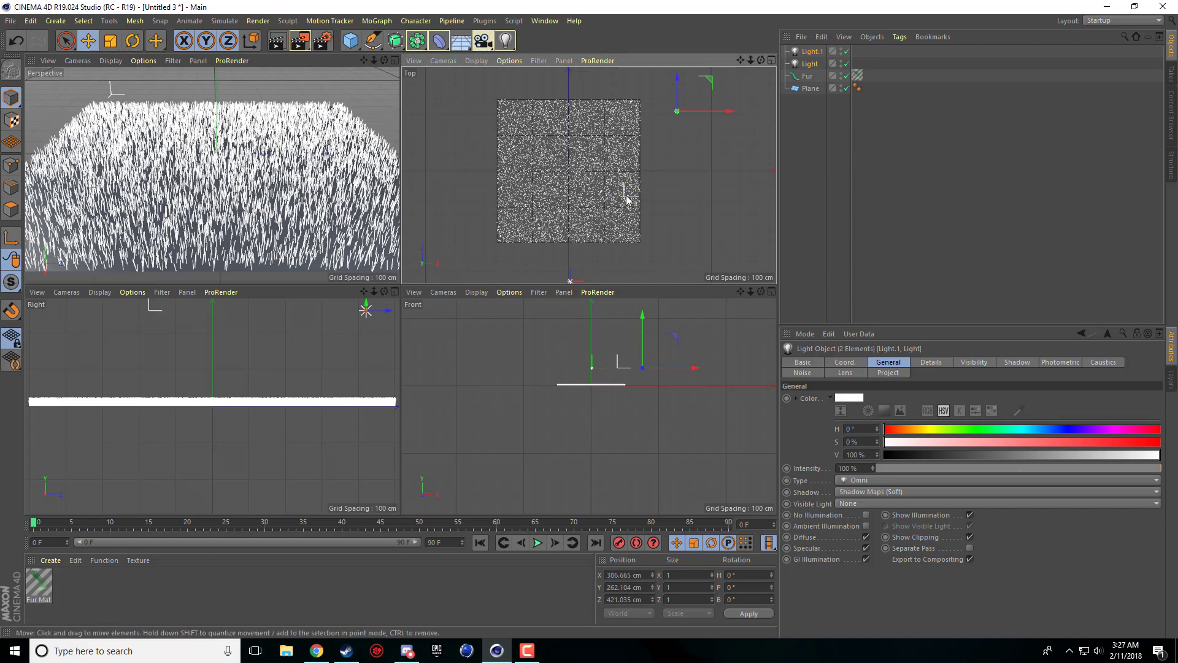
{"action": "left_click_drag", "start_coordinate": [627, 200], "coordinate": [708, 214]}
{"action": "left_click", "coordinate": [807, 61]}
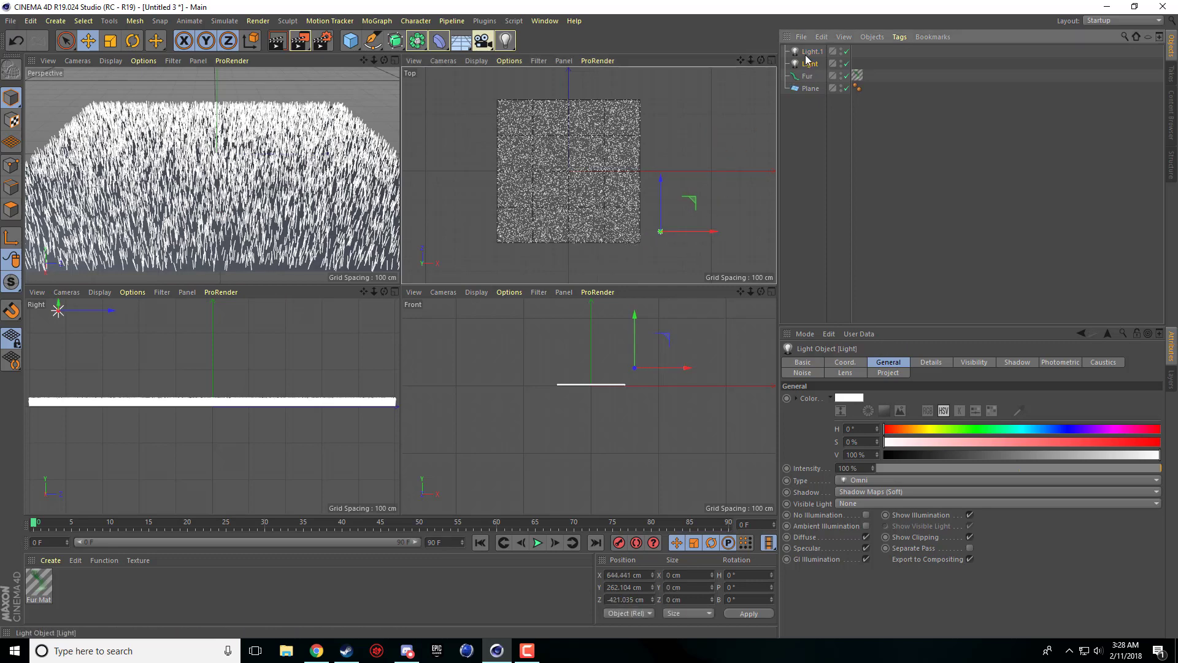
- Move the second light beyond the plane's far edge, to about X -149 cm and Z 670 cm, and render the perspective view
{"action": "left_click", "coordinate": [809, 51]}
{"action": "scroll", "coordinate": [719, 101], "scroll_direction": "down", "scroll_amount": 2}
{"action": "left_click_drag", "start_coordinate": [746, 79], "coordinate": [622, 85]}
{"action": "key", "text": "F1"}
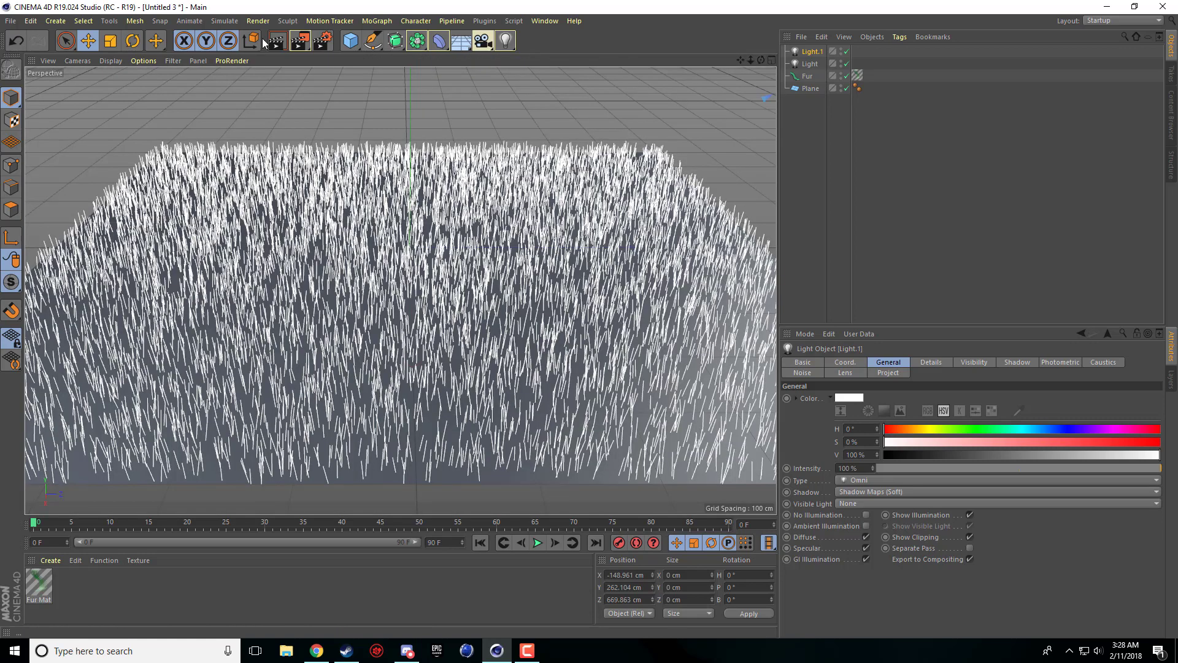
{"action": "left_click", "coordinate": [276, 40]}
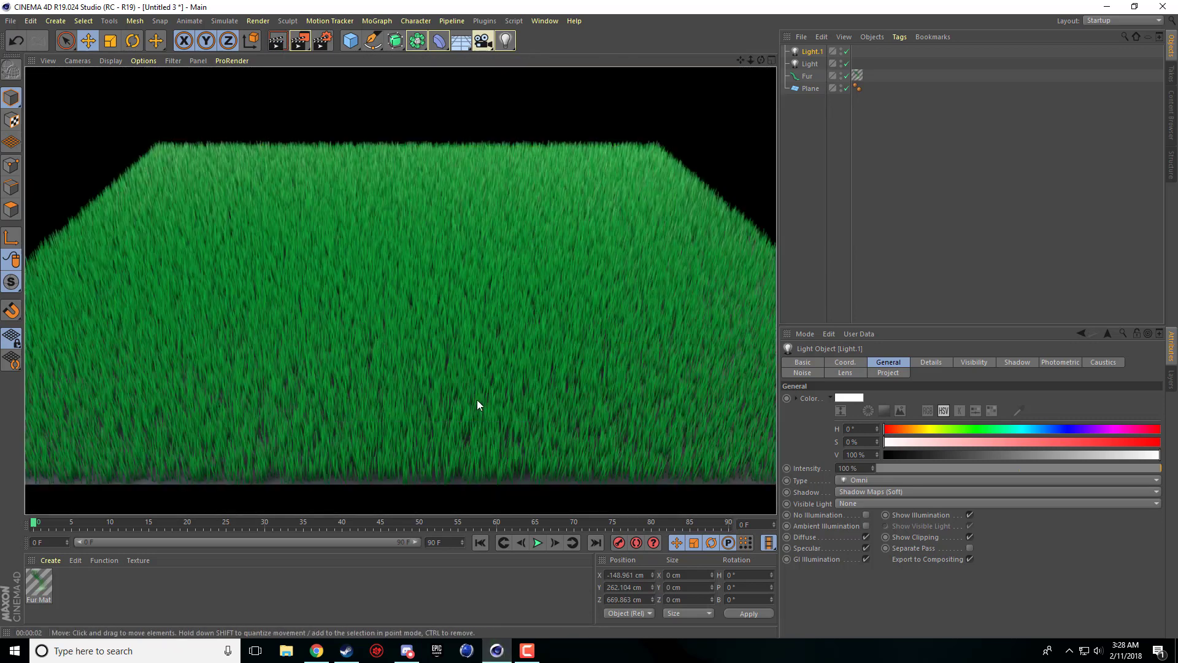
- Create a new standard material with a dark brown colour and apply it to the Plane
{"action": "left_click", "coordinate": [533, 309]}
{"action": "left_click_drag", "start_coordinate": [761, 59], "coordinate": [752, 126]}
{"action": "double_click", "coordinate": [95, 591]}
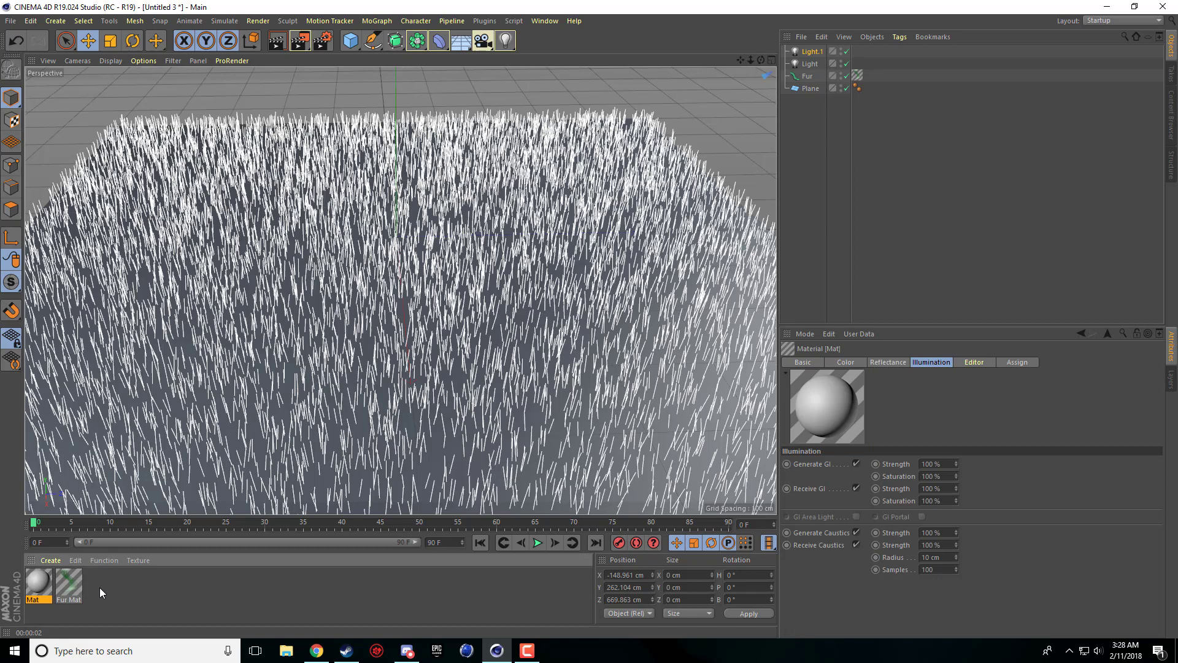
{"action": "double_click", "coordinate": [31, 584]}
{"action": "left_click_drag", "start_coordinate": [436, 194], "coordinate": [380, 239]}
{"action": "left_click", "coordinate": [570, 82]}
{"action": "left_click_drag", "start_coordinate": [50, 590], "coordinate": [814, 90]}
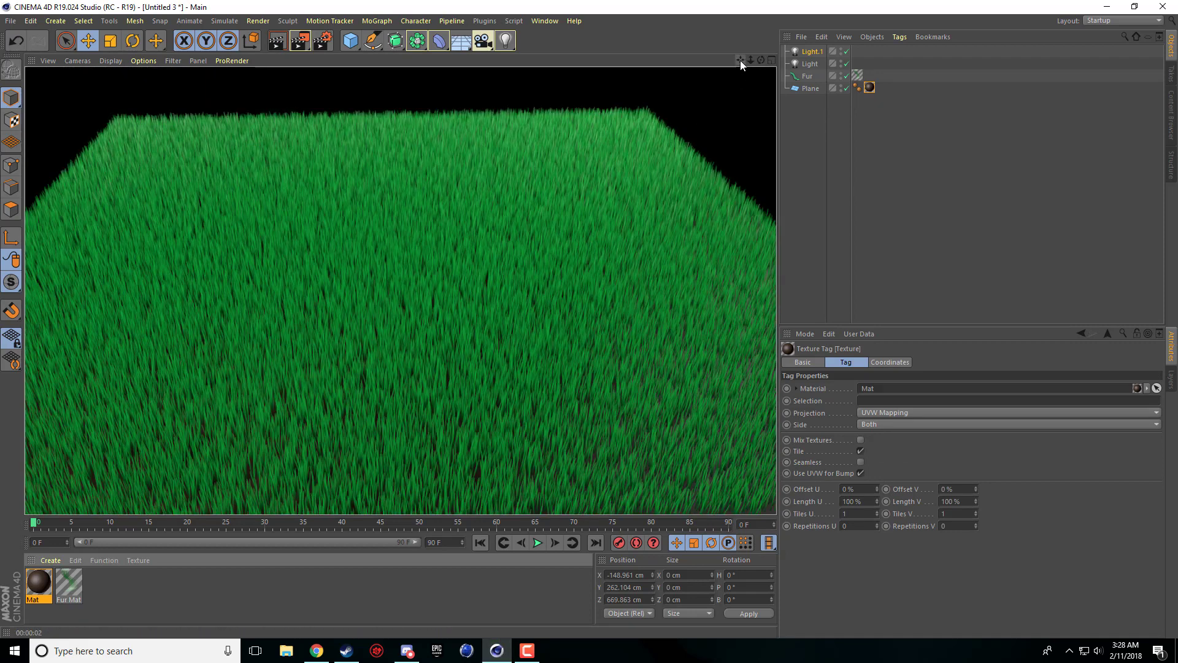
- Set the fur material's tip thickness to 0.3 cm and render the perspective view
{"action": "mouse_move", "coordinate": [740, 60]}
{"action": "left_mouse_down"}
{"action": "mouse_move", "coordinate": [740, 35]}
{"action": "mouse_move", "coordinate": [760, 71]}
{"action": "mouse_move", "coordinate": [749, 60]}
{"action": "mouse_move", "coordinate": [763, 61]}
{"action": "left_mouse_up"}
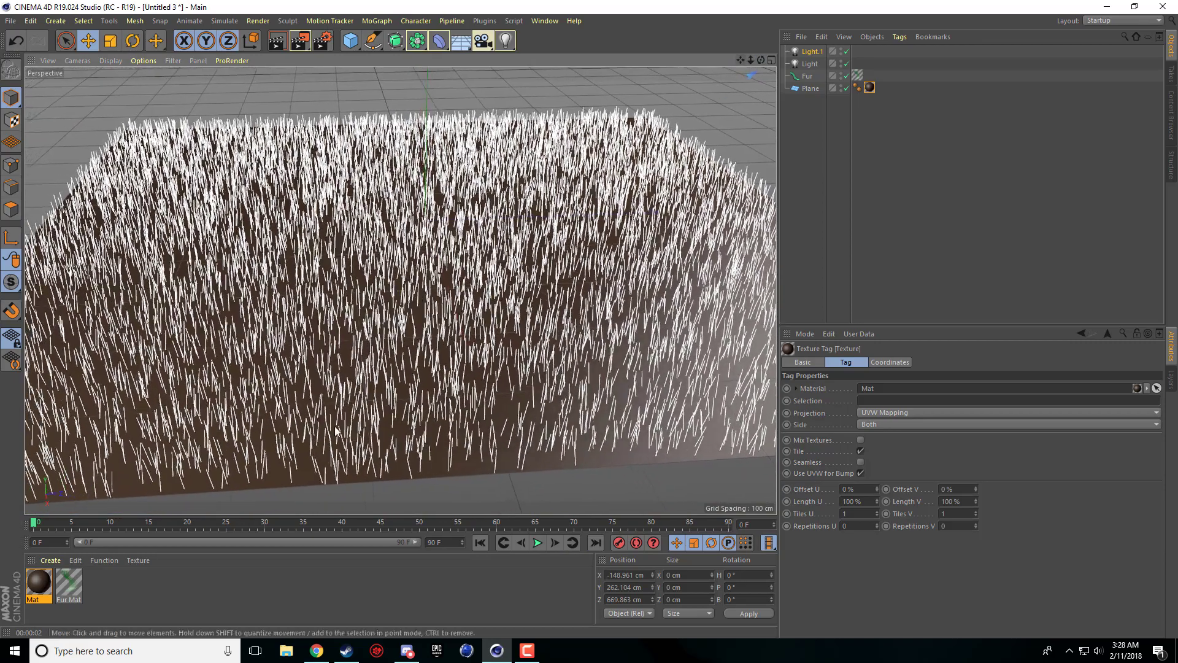
{"action": "double_click", "coordinate": [69, 585]}
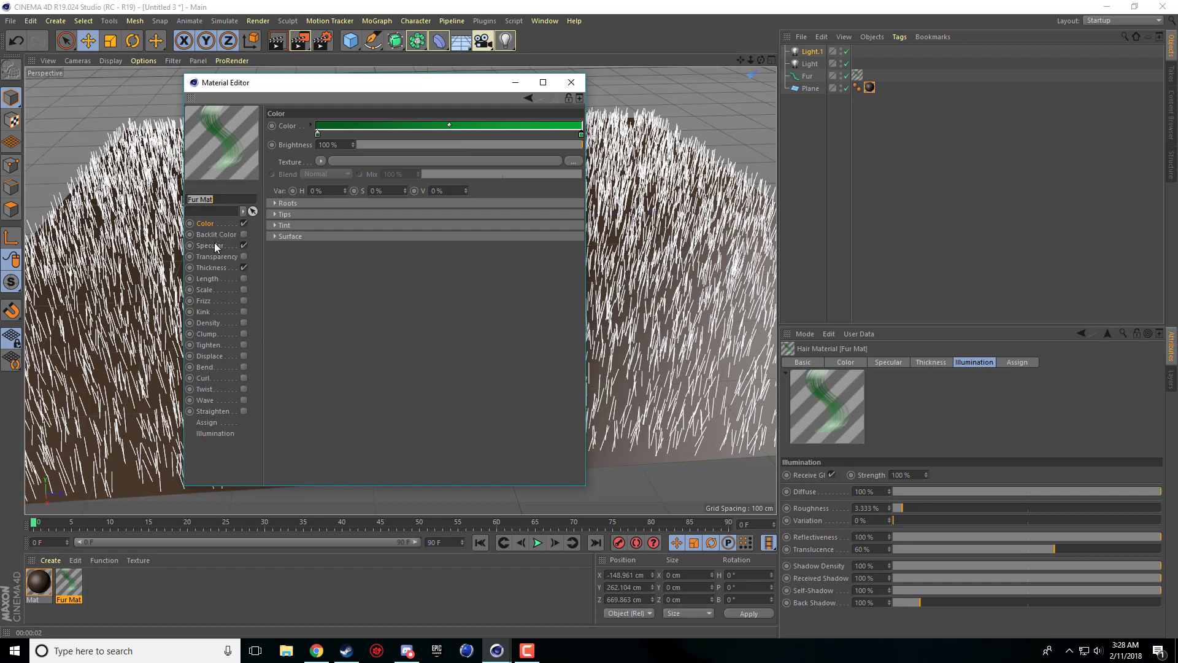
{"action": "left_click", "coordinate": [212, 268]}
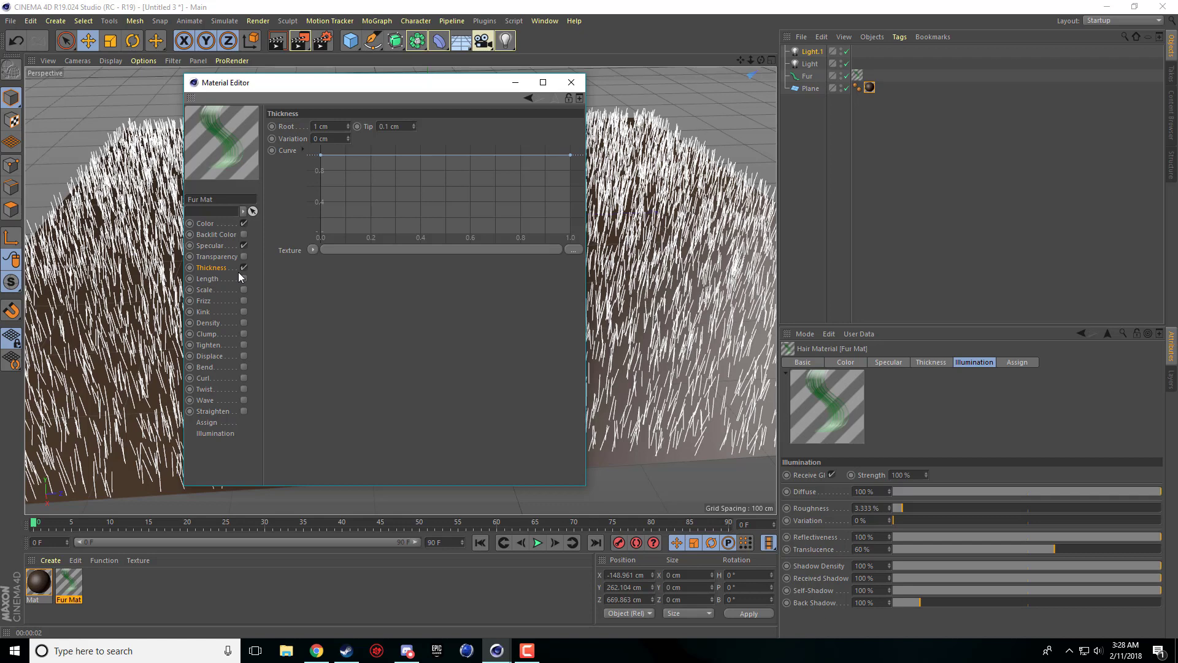
{"action": "left_click_drag", "start_coordinate": [385, 128], "coordinate": [386, 127]}
{"action": "left_click", "coordinate": [571, 83]}
{"action": "left_click", "coordinate": [280, 46]}
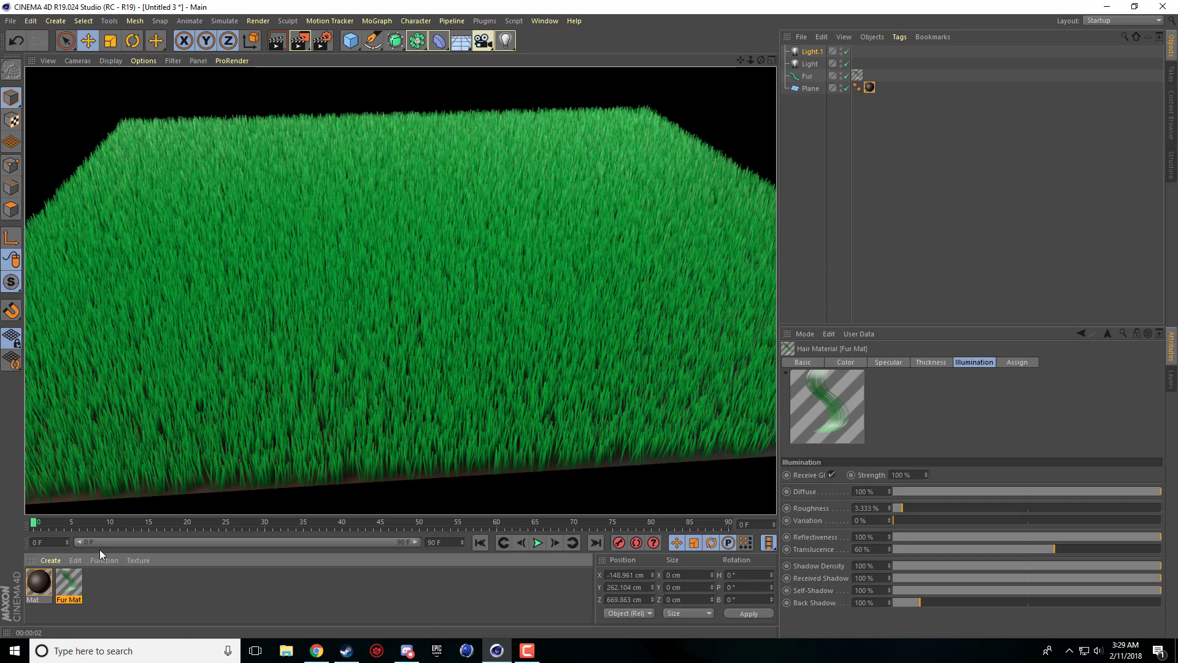
- Enable the Wave property on the fur material
{"action": "double_click", "coordinate": [76, 584]}
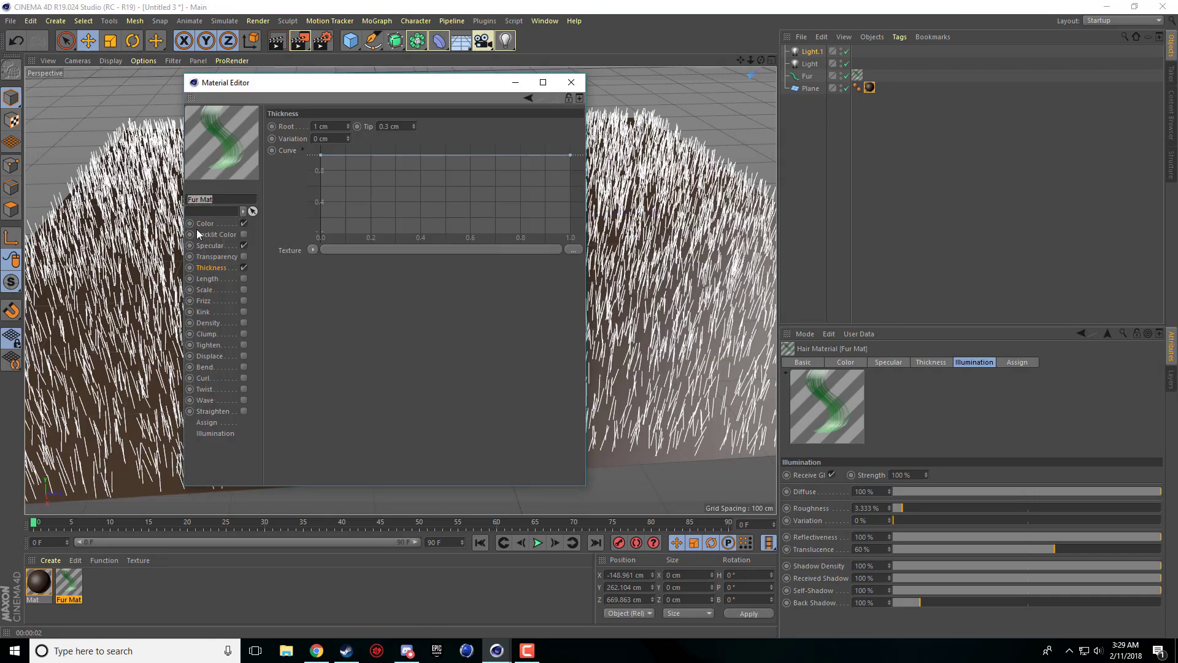
{"action": "left_click", "coordinate": [219, 281]}
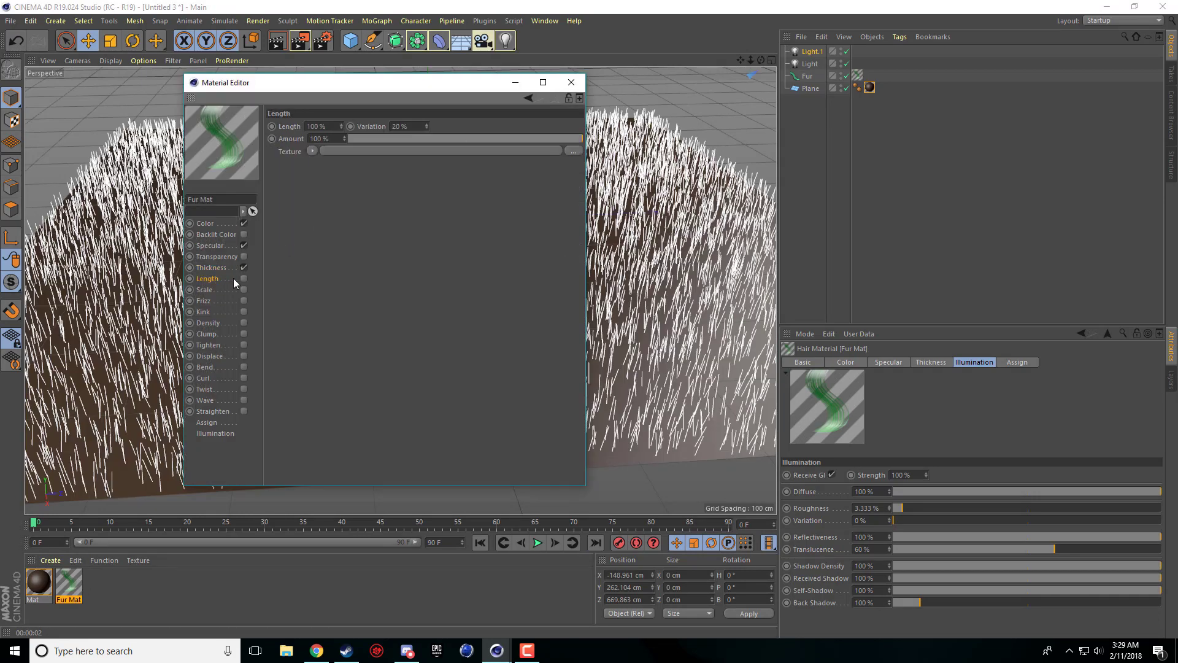
{"action": "left_click", "coordinate": [226, 267]}
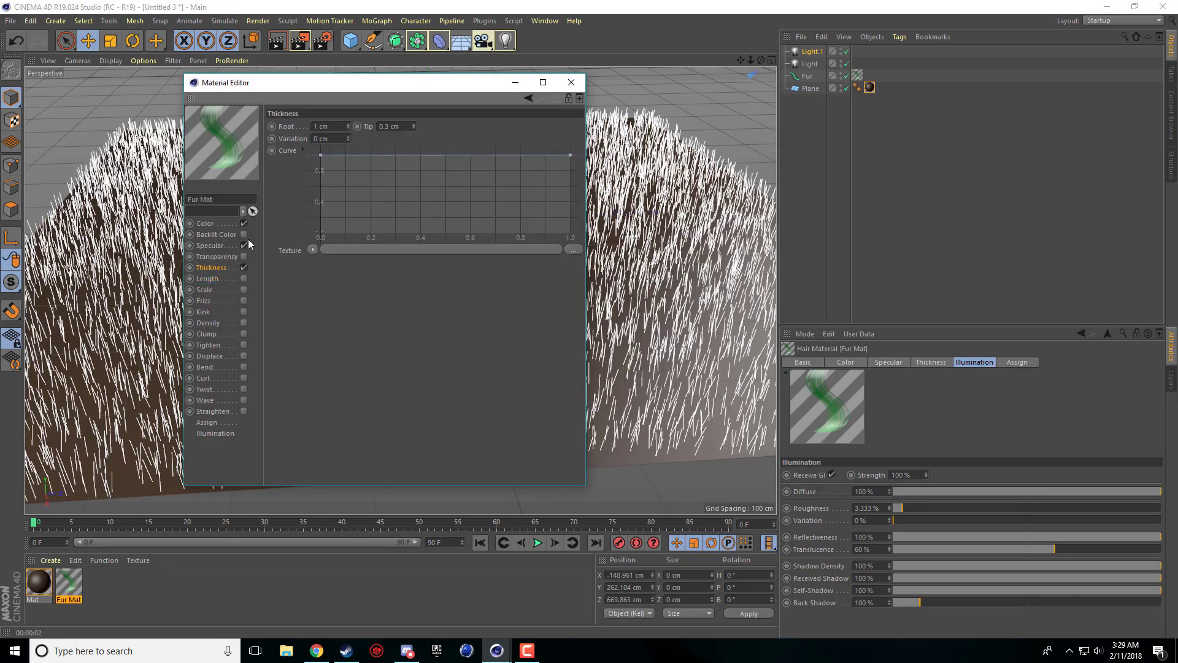
{"action": "left_click", "coordinate": [348, 135]}
{"action": "left_click", "coordinate": [348, 136]}
{"action": "left_click", "coordinate": [347, 135]}
{"action": "left_click", "coordinate": [244, 400]}
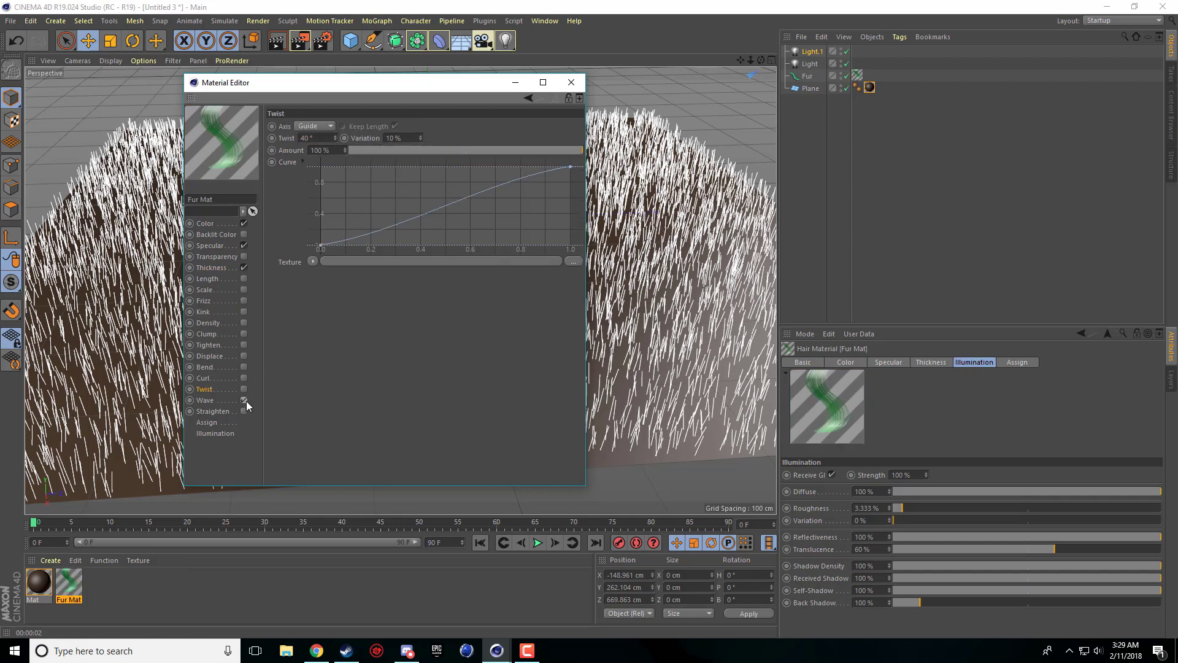
{"action": "left_click", "coordinate": [243, 300]}
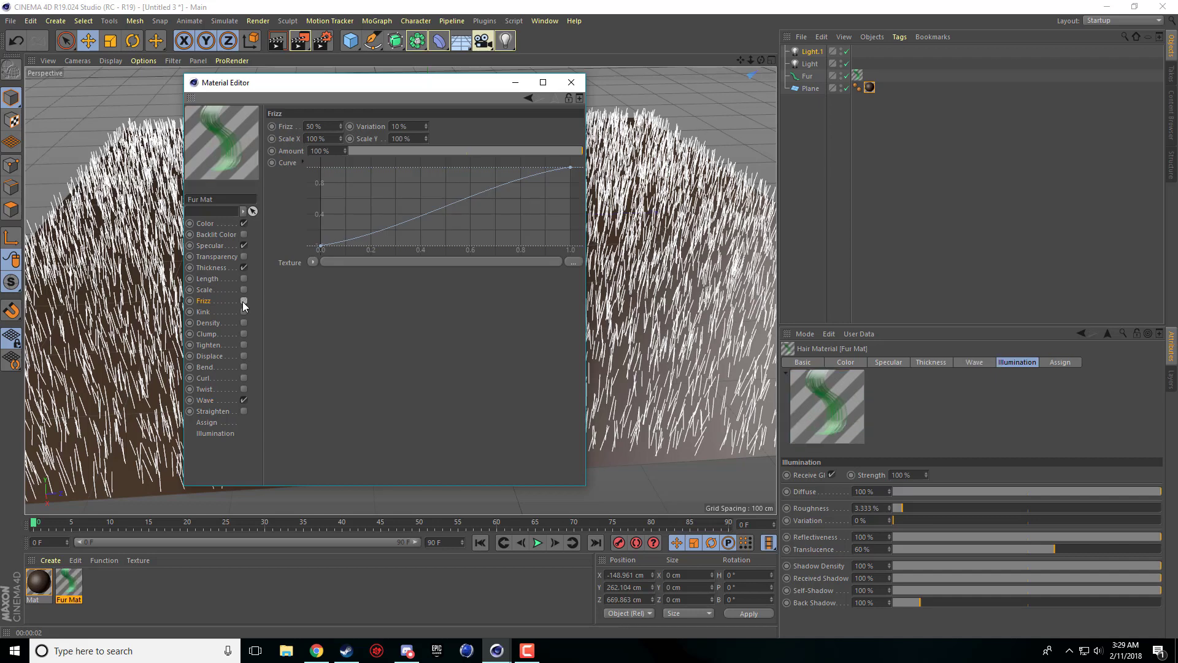
- Enable the Clump property on the fur material and render the perspective view
{"action": "left_click", "coordinate": [243, 334]}
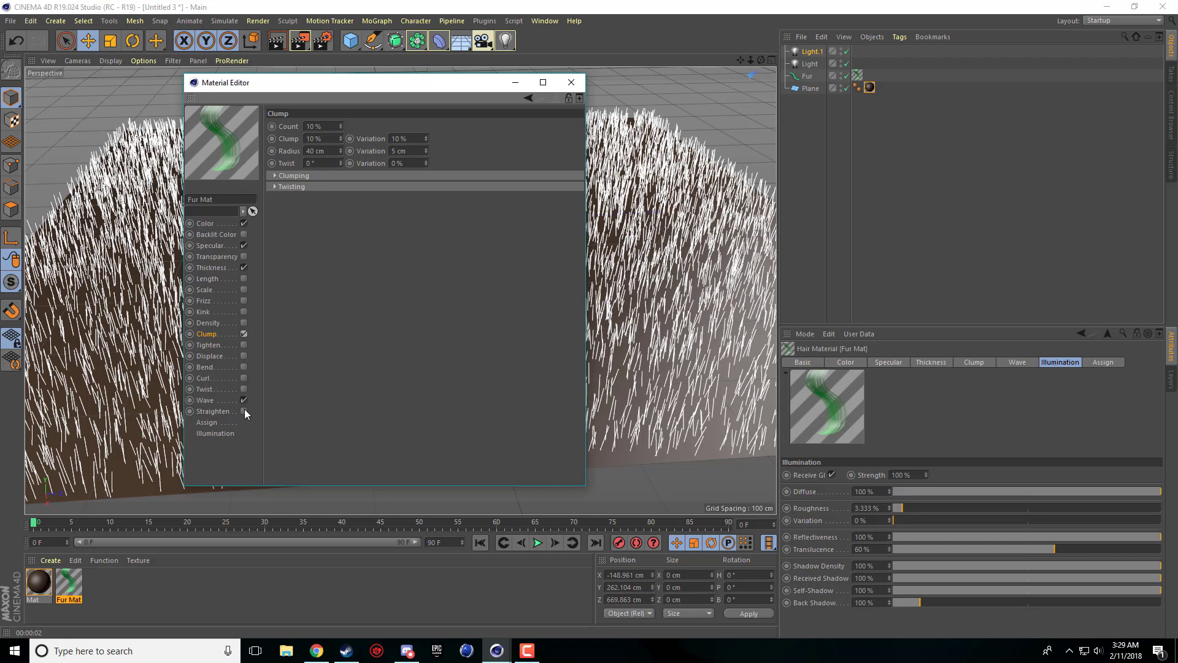
{"action": "left_click", "coordinate": [543, 81]}
{"action": "left_click", "coordinate": [1134, 6]}
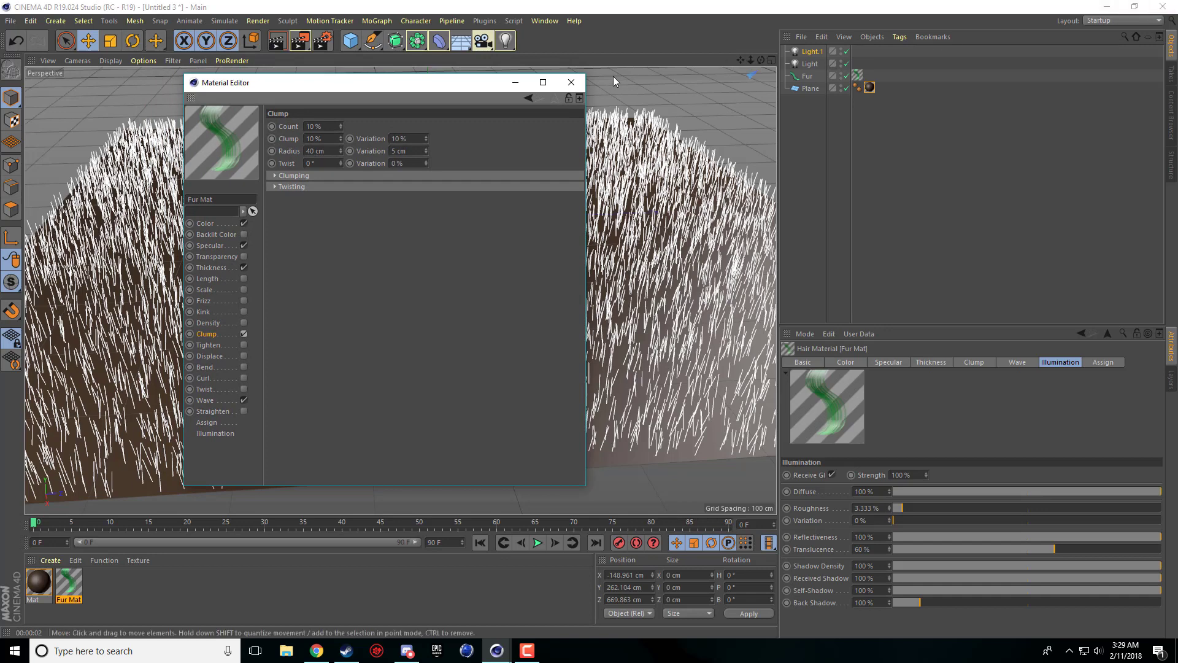
{"action": "left_click", "coordinate": [570, 81]}
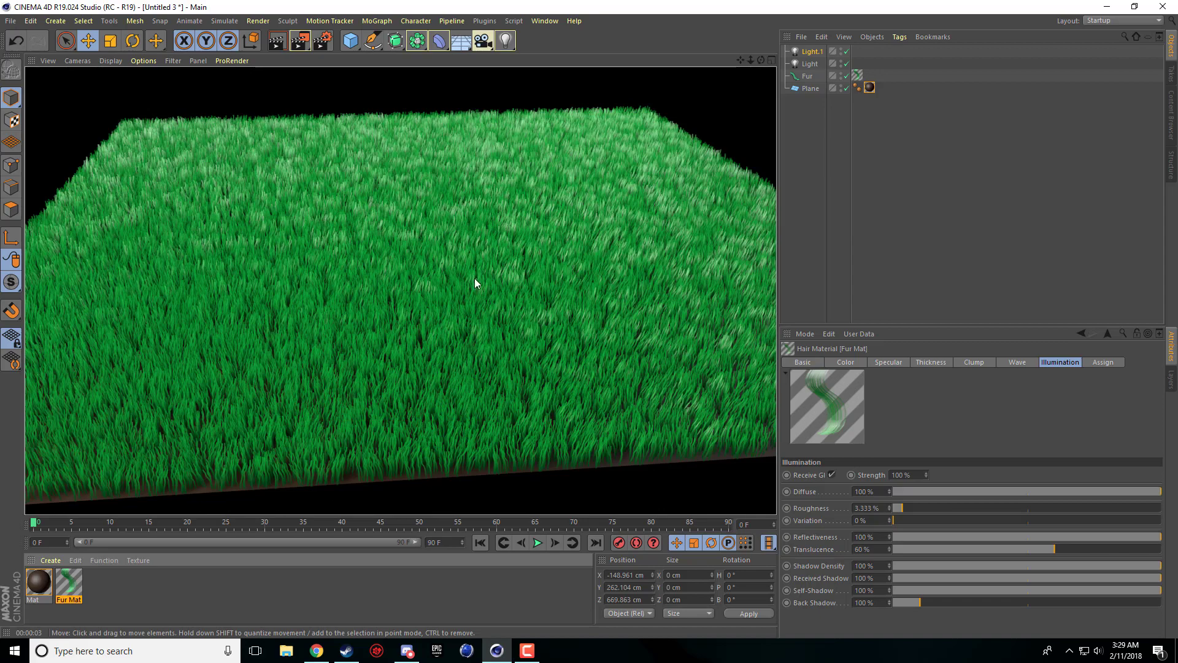
- Disable the fur material's Clump property and render the perspective view again
{"action": "double_click", "coordinate": [69, 582]}
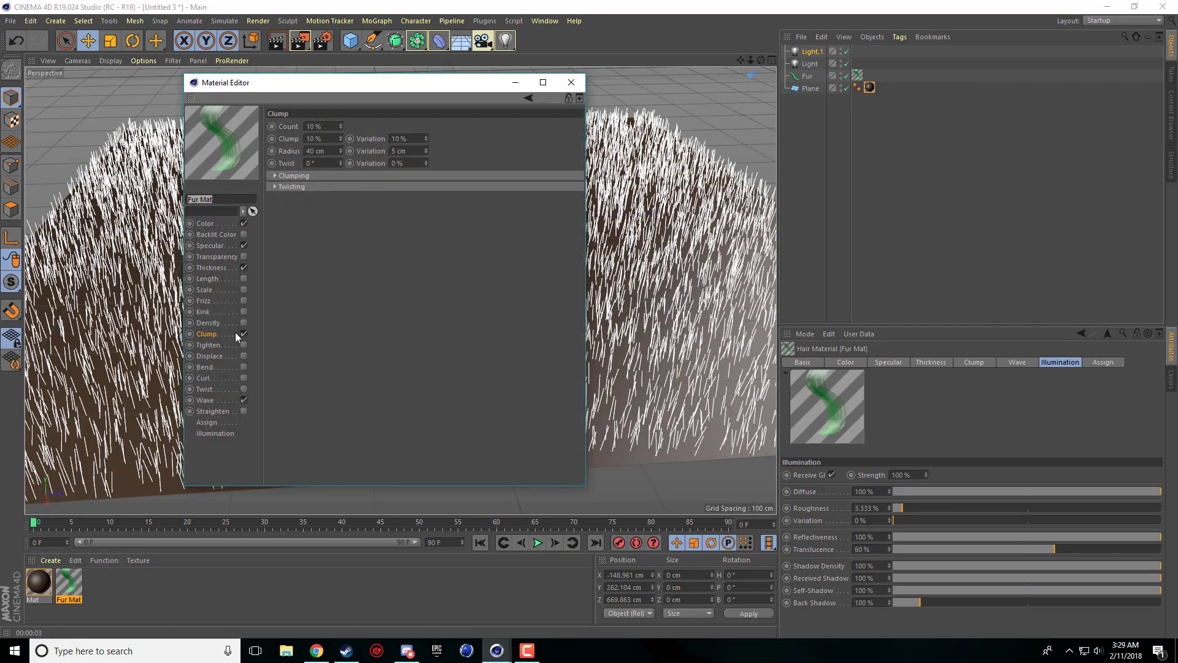
{"action": "left_click", "coordinate": [571, 82]}
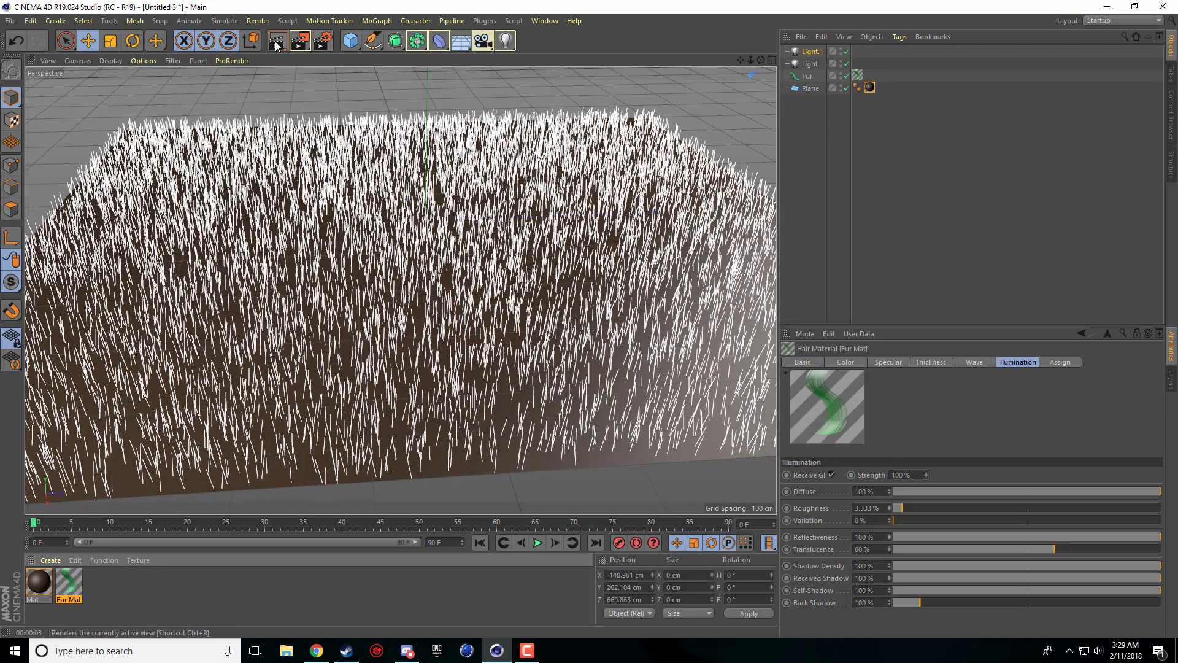
{"action": "key", "text": "ctrl+r"}
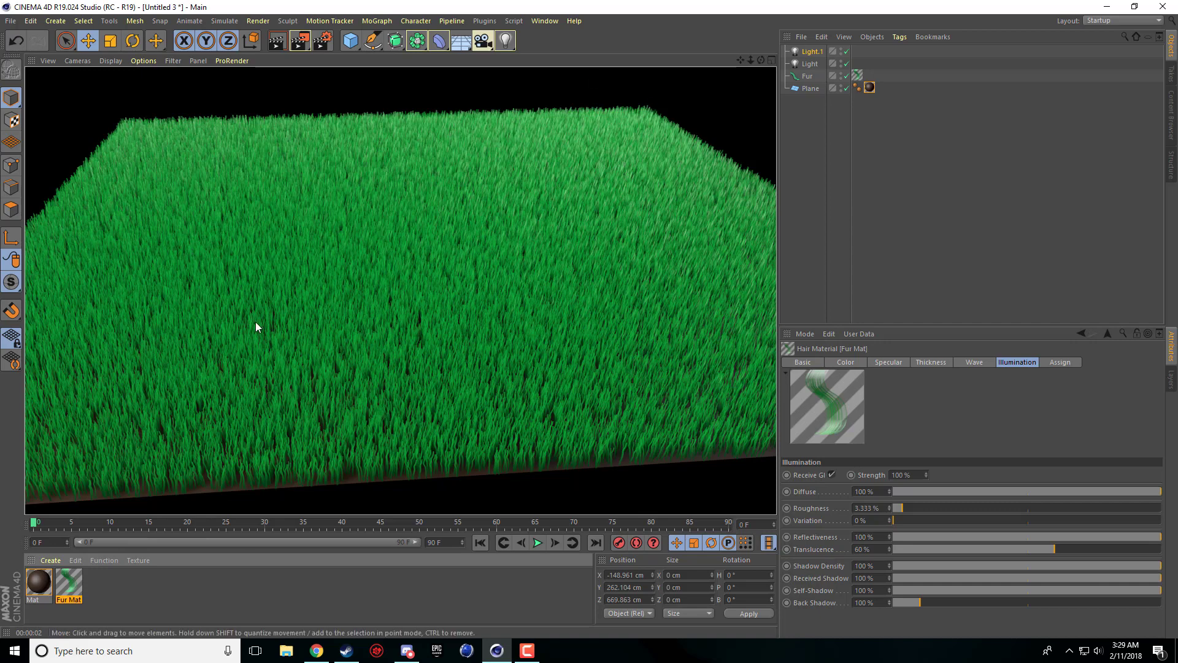
- Enable the fur material's Length property with a variation of 22% and render the perspective view
{"action": "double_click", "coordinate": [69, 582]}
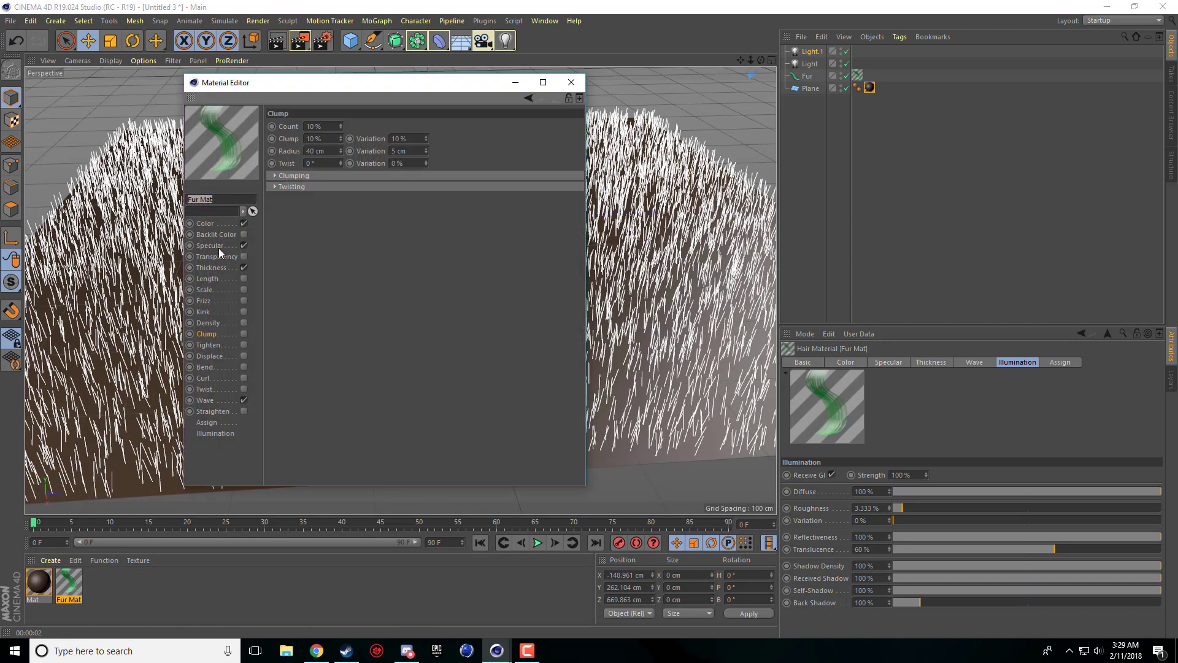
{"action": "left_click", "coordinate": [218, 279]}
{"action": "left_click", "coordinate": [243, 278]}
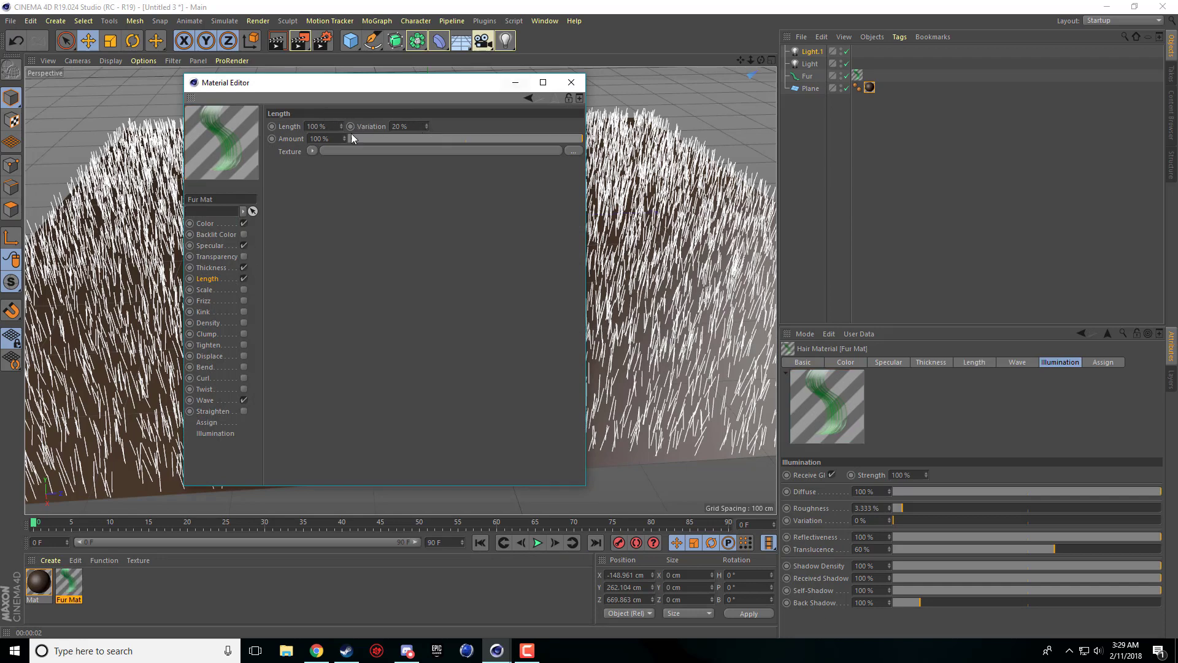
{"action": "left_click", "coordinate": [571, 82]}
{"action": "left_click", "coordinate": [294, 44]}
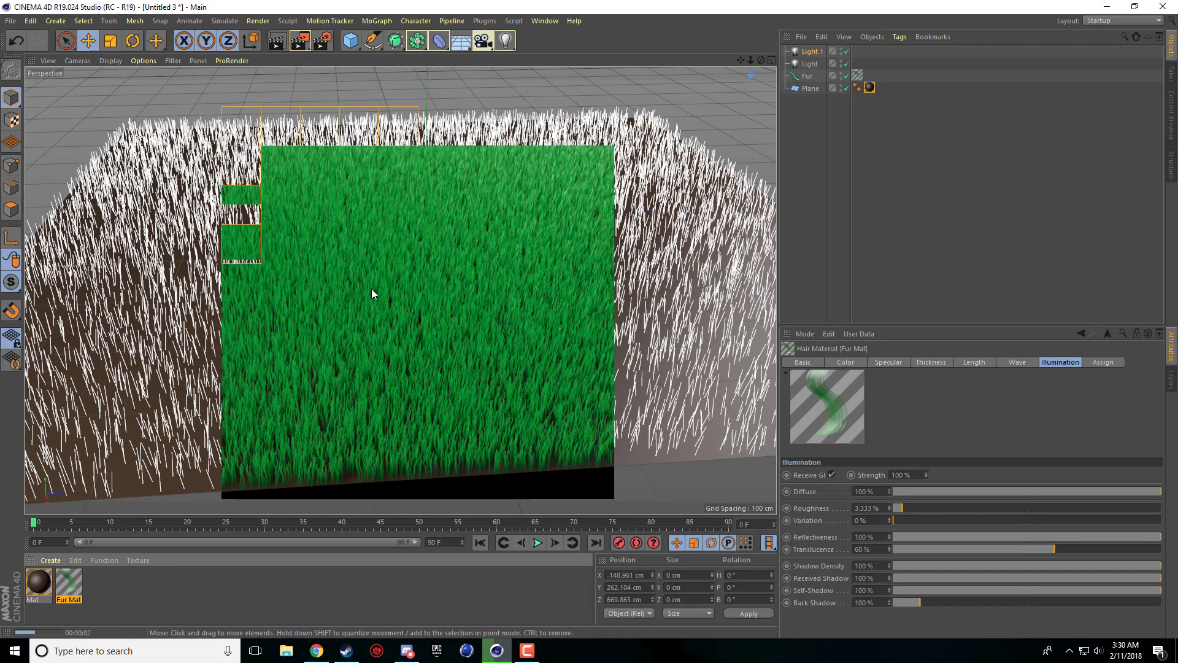
- Set the Fur object's length variation to 8 cm and render the perspective view
{"action": "left_click", "coordinate": [807, 76]}
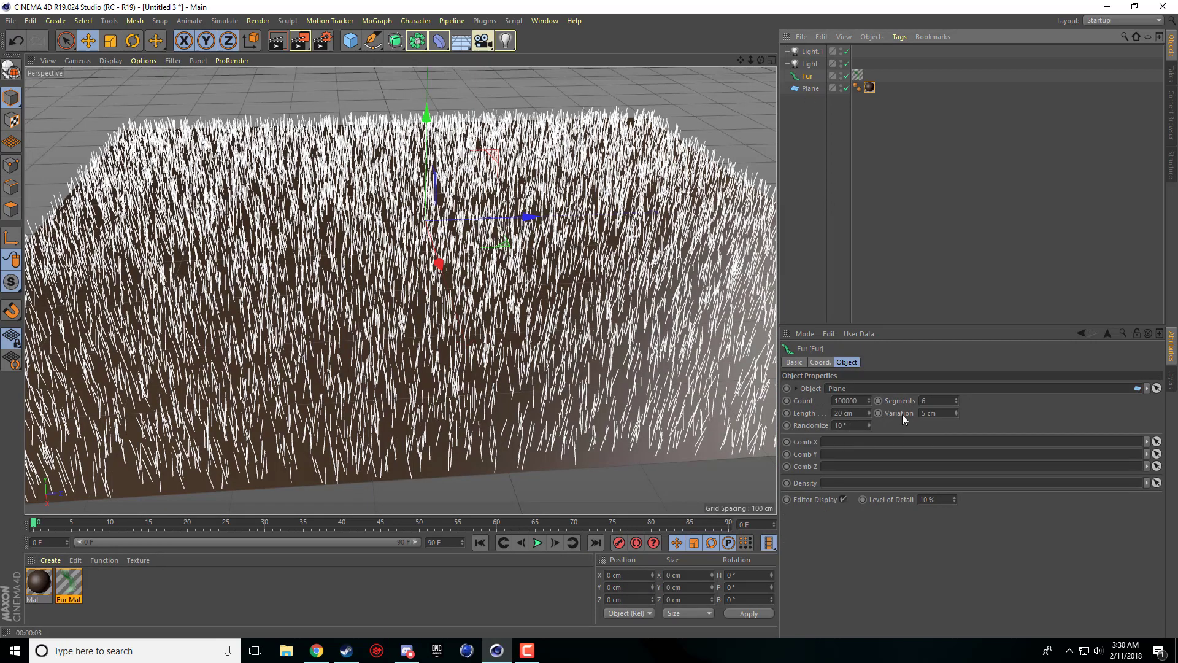
{"action": "left_click_drag", "start_coordinate": [949, 415], "coordinate": [918, 413]}
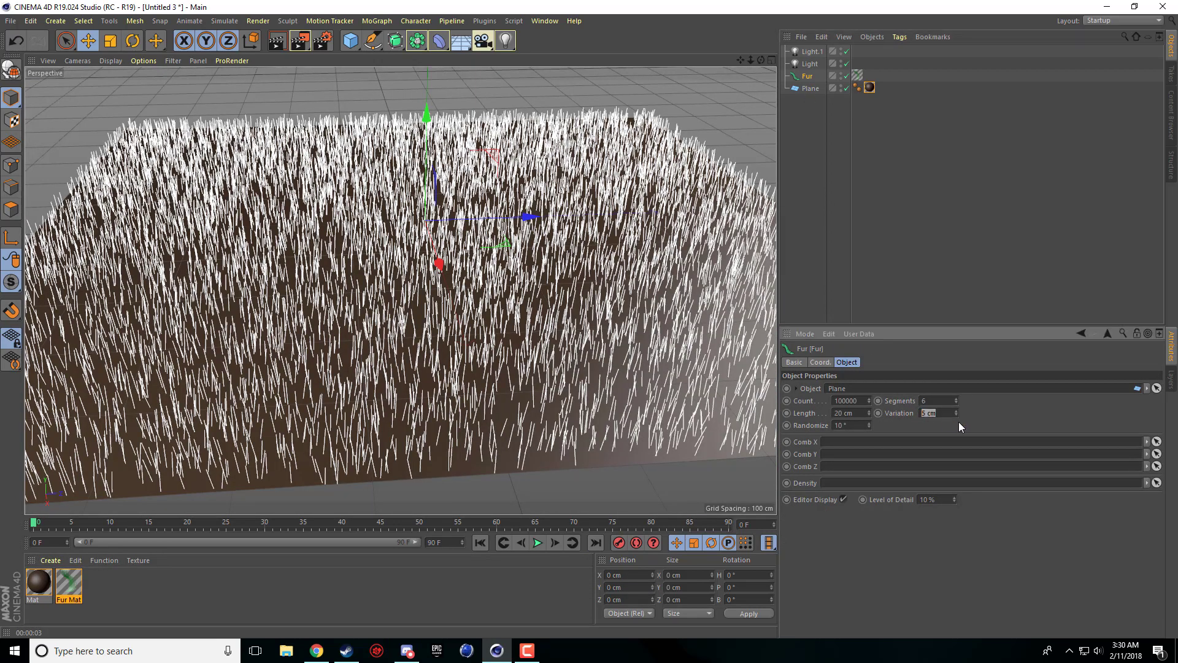
{"action": "type", "text": "8"}
{"action": "key", "text": "Return"}
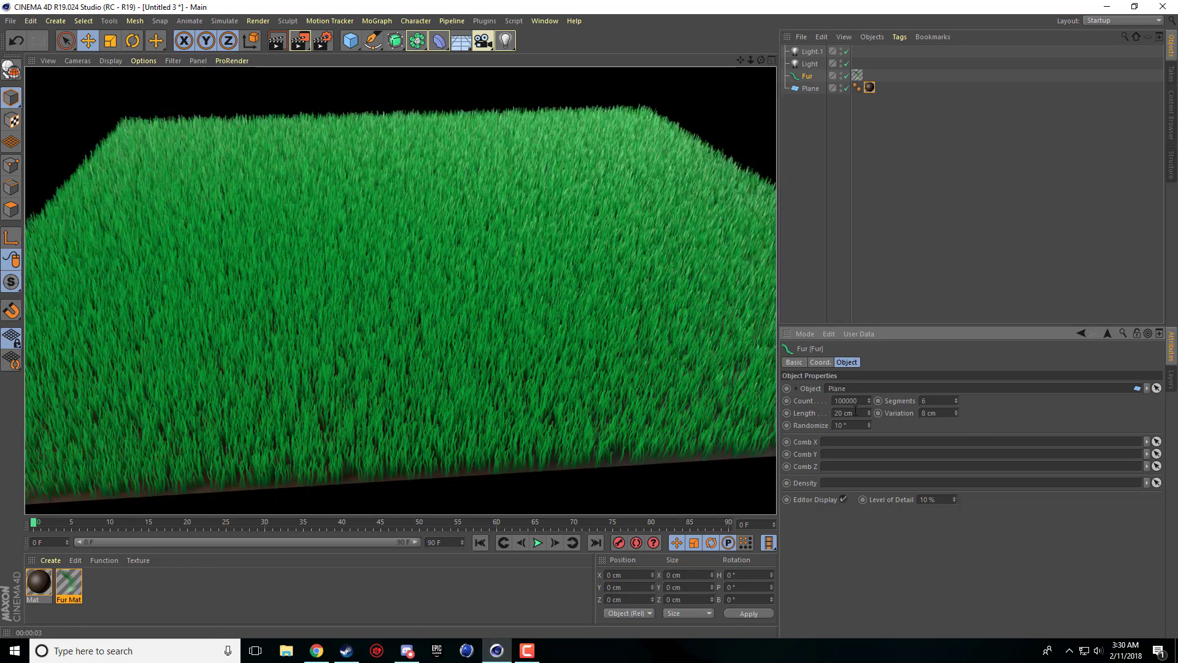
- Set the Fur object's length to 50 cm and render the perspective view
{"action": "left_click_drag", "start_coordinate": [852, 412], "coordinate": [810, 409]}
{"action": "type", "text": "50"}
{"action": "key", "text": "Return"}
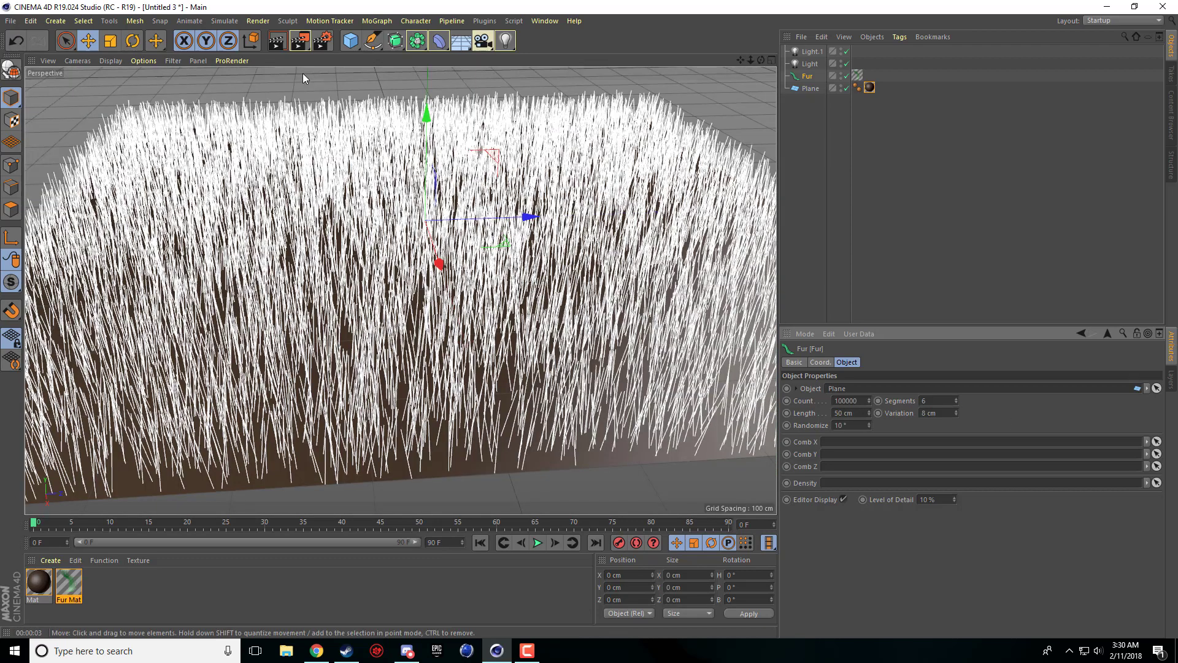
{"action": "left_click", "coordinate": [283, 46]}
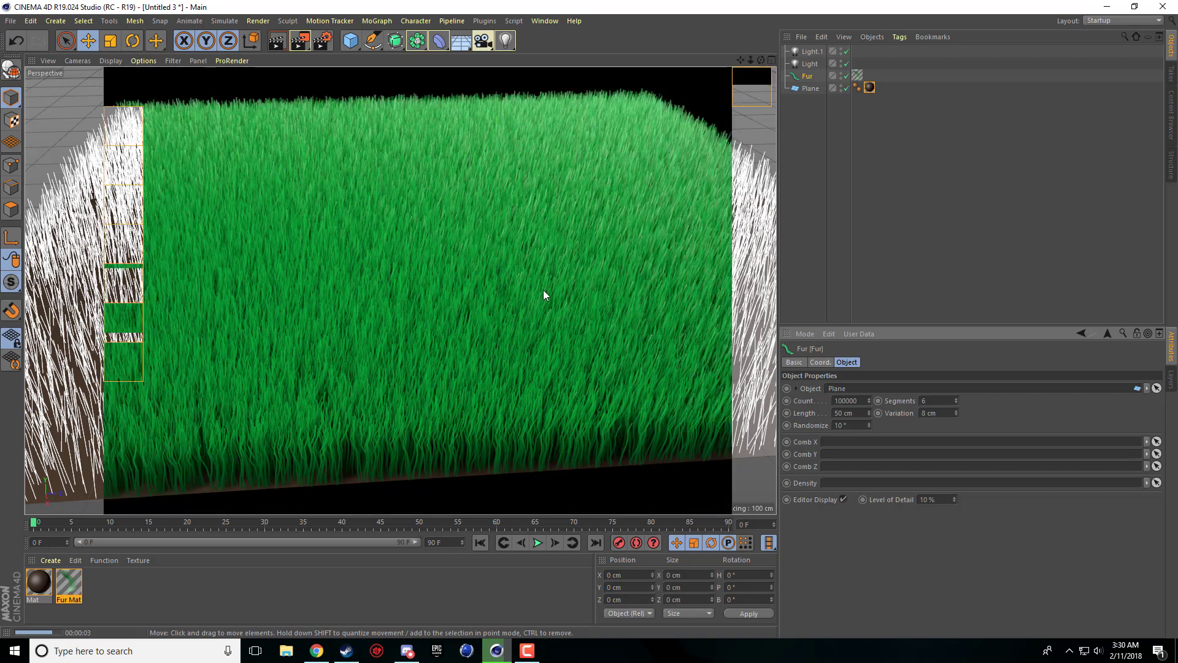
- Set the Fur object's length variation to 20 cm and render the perspective view
{"action": "left_click", "coordinate": [933, 413]}
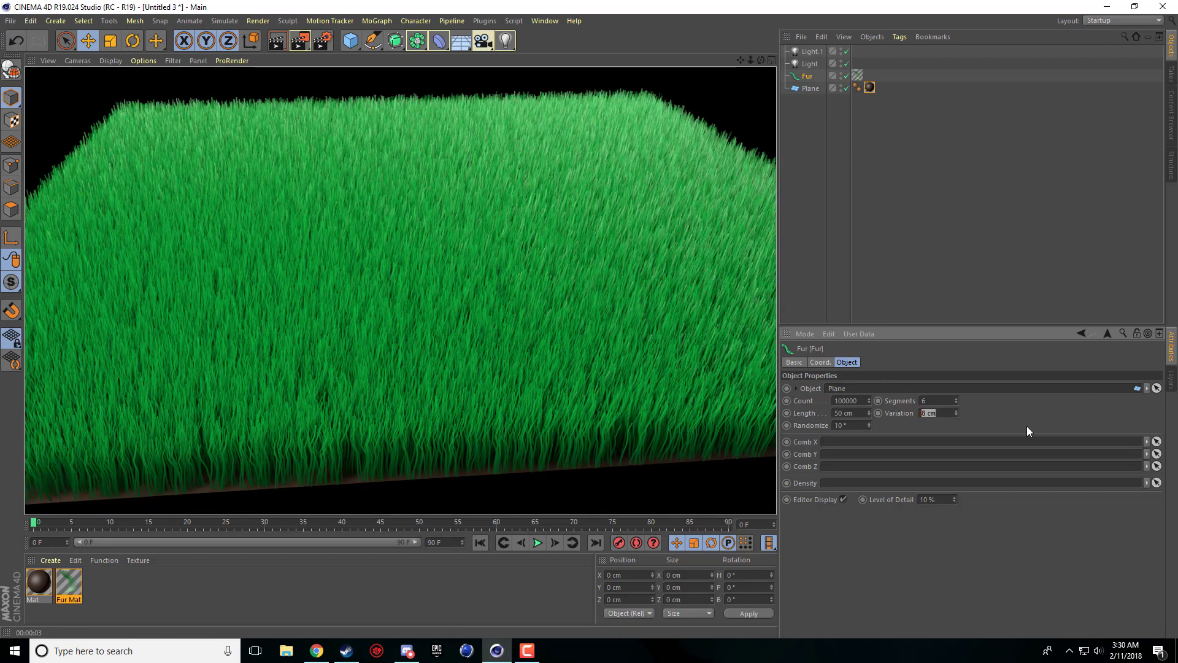
{"action": "type", "text": "20"}
{"action": "key", "text": "Return"}
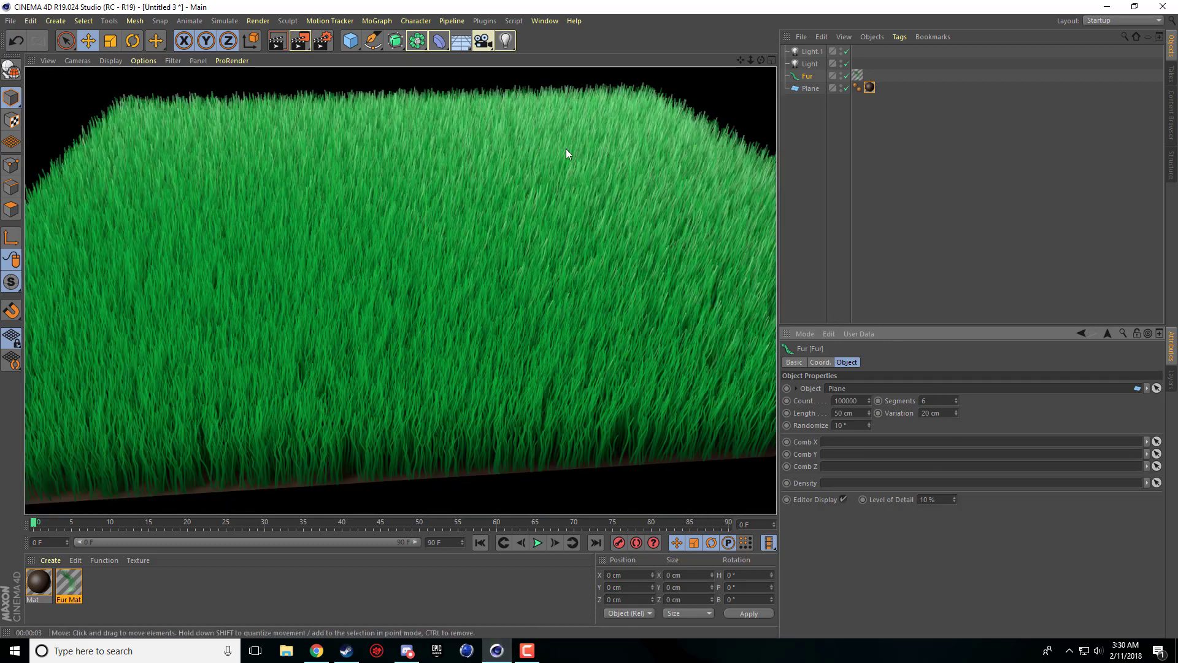
{"action": "left_click", "coordinate": [625, 176]}
- Reposition the lights around the grass in the top view, moving Light to about X -958 cm, Z 1036 cm, and render the perspective view
{"action": "left_click", "coordinate": [806, 51]}
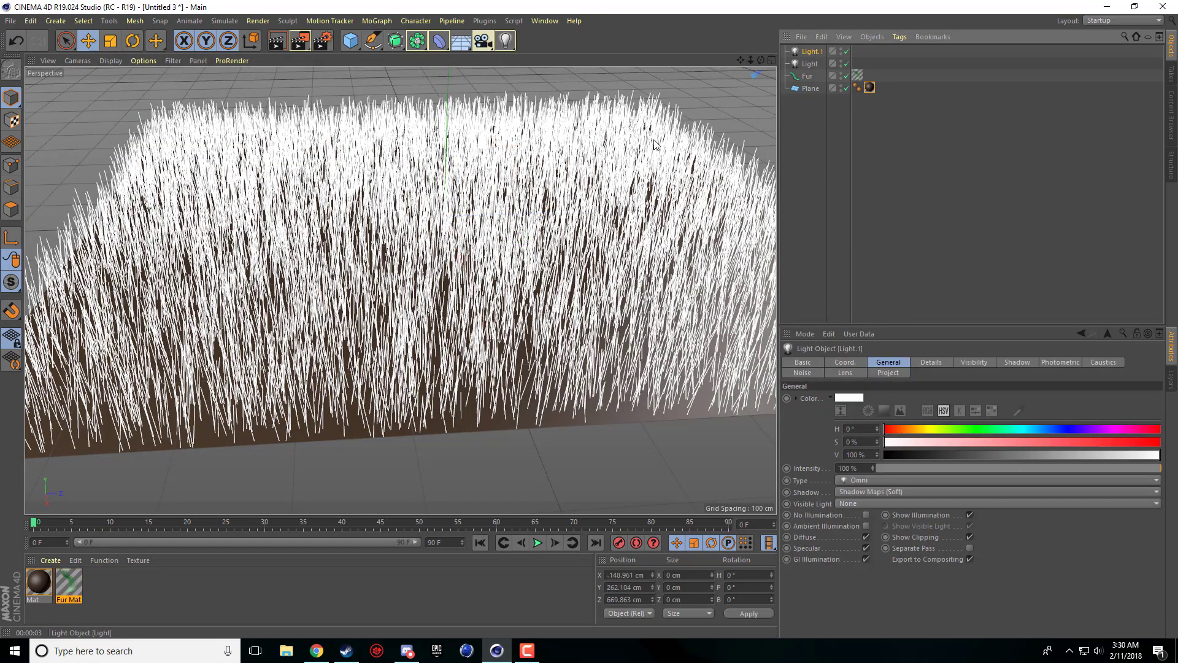
{"action": "scroll", "coordinate": [627, 167], "scroll_direction": "down", "scroll_amount": 3}
{"action": "scroll", "coordinate": [627, 167], "scroll_direction": "down", "scroll_amount": 3}
{"action": "scroll", "coordinate": [651, 138], "scroll_direction": "up", "scroll_amount": 3}
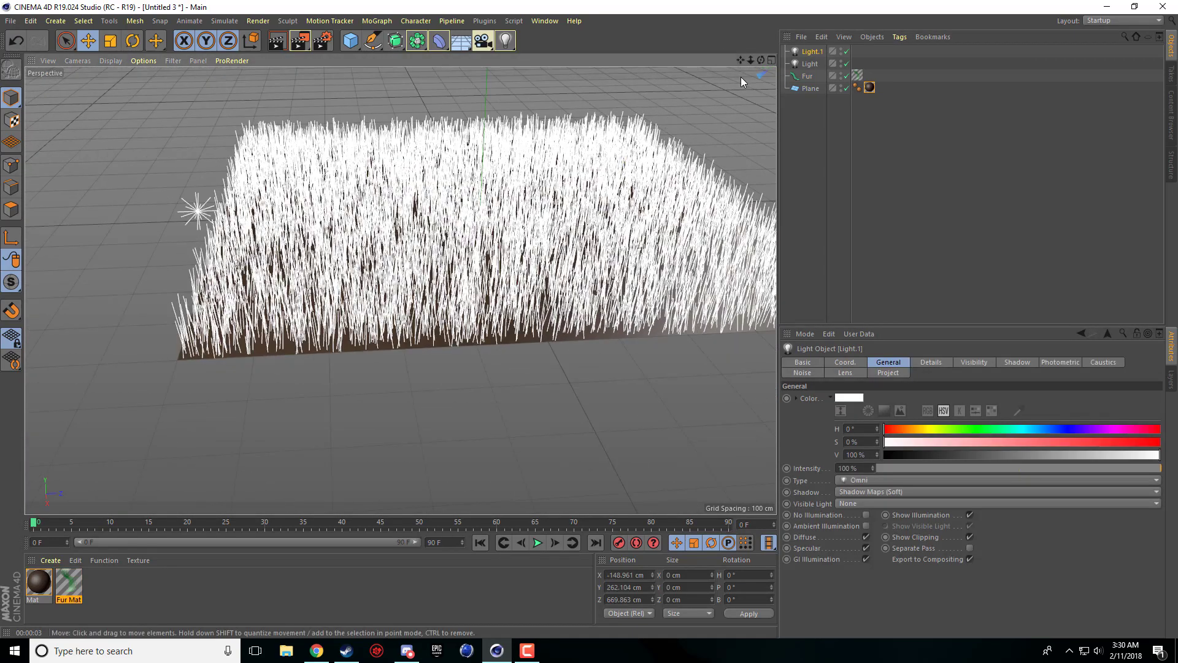
{"action": "scroll", "coordinate": [725, 139], "scroll_direction": "up", "scroll_amount": 3}
{"action": "middle_click", "coordinate": [699, 176]}
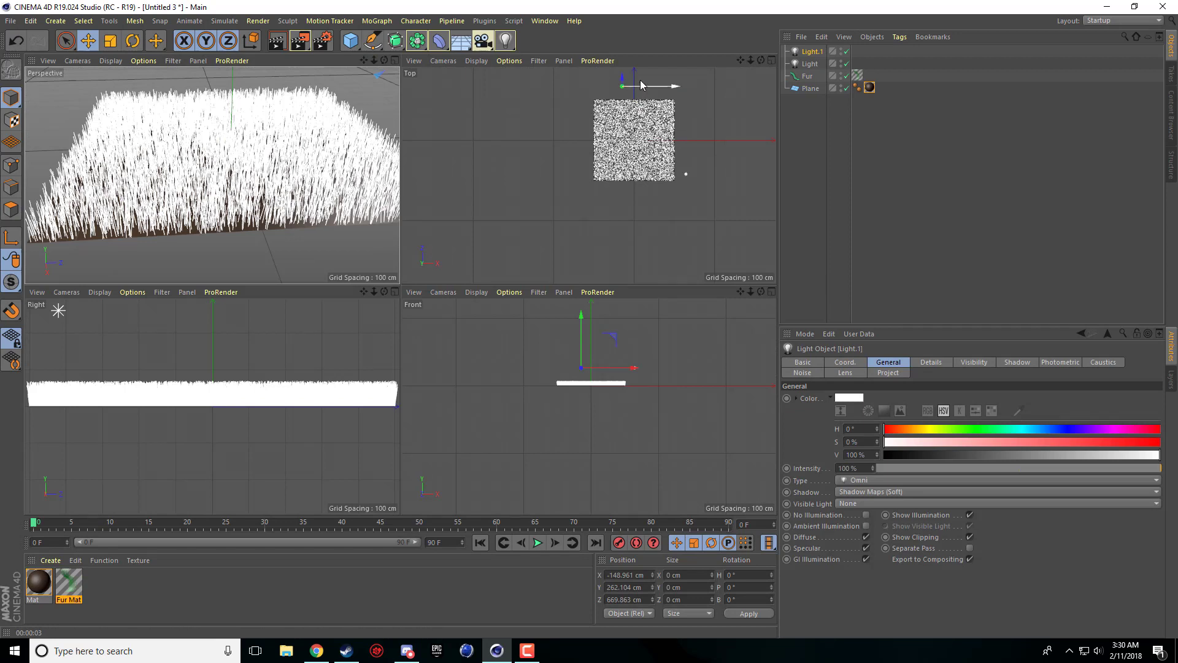
{"action": "mouse_move", "coordinate": [646, 77]}
{"action": "left_mouse_down"}
{"action": "mouse_move", "coordinate": [552, 109]}
{"action": "mouse_move", "coordinate": [546, 123]}
{"action": "mouse_move", "coordinate": [608, 80]}
{"action": "mouse_move", "coordinate": [651, 80]}
{"action": "left_mouse_up"}
{"action": "left_click_drag", "start_coordinate": [708, 136], "coordinate": [558, 178]}
{"action": "left_click", "coordinate": [685, 173]}
{"action": "left_click_drag", "start_coordinate": [685, 173], "coordinate": [589, 32]}
{"action": "middle_click", "coordinate": [378, 210]}
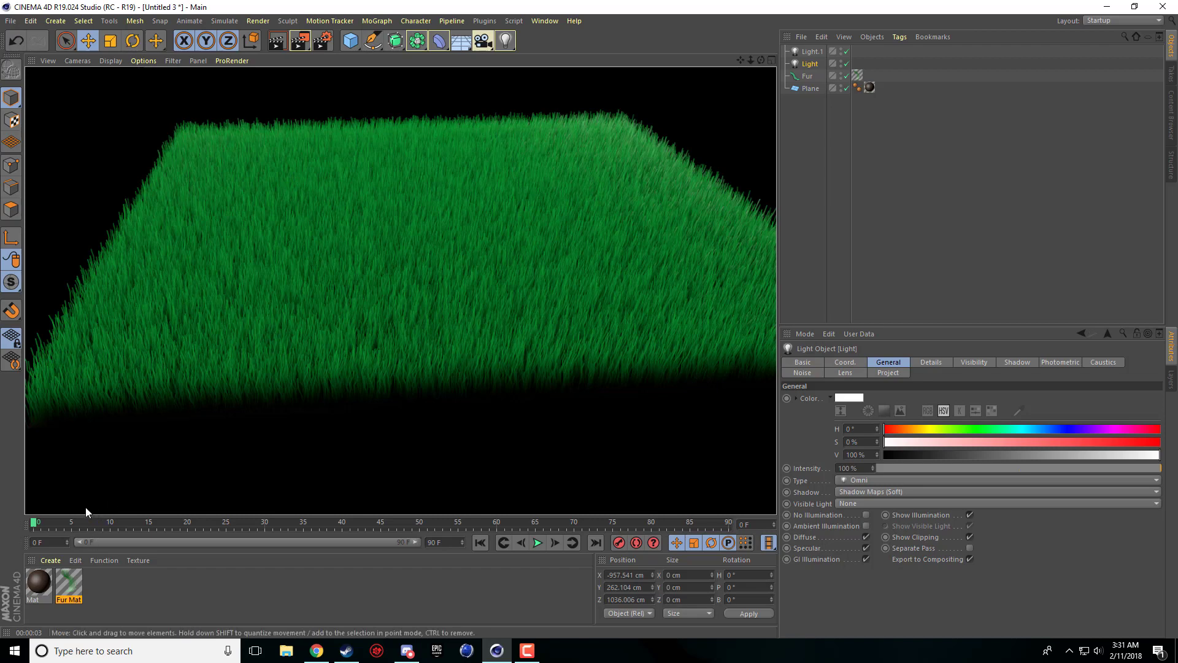
- Examine the fur material's Color settings in the Material Editor, close it and render the perspective view again
{"action": "double_click", "coordinate": [69, 583]}
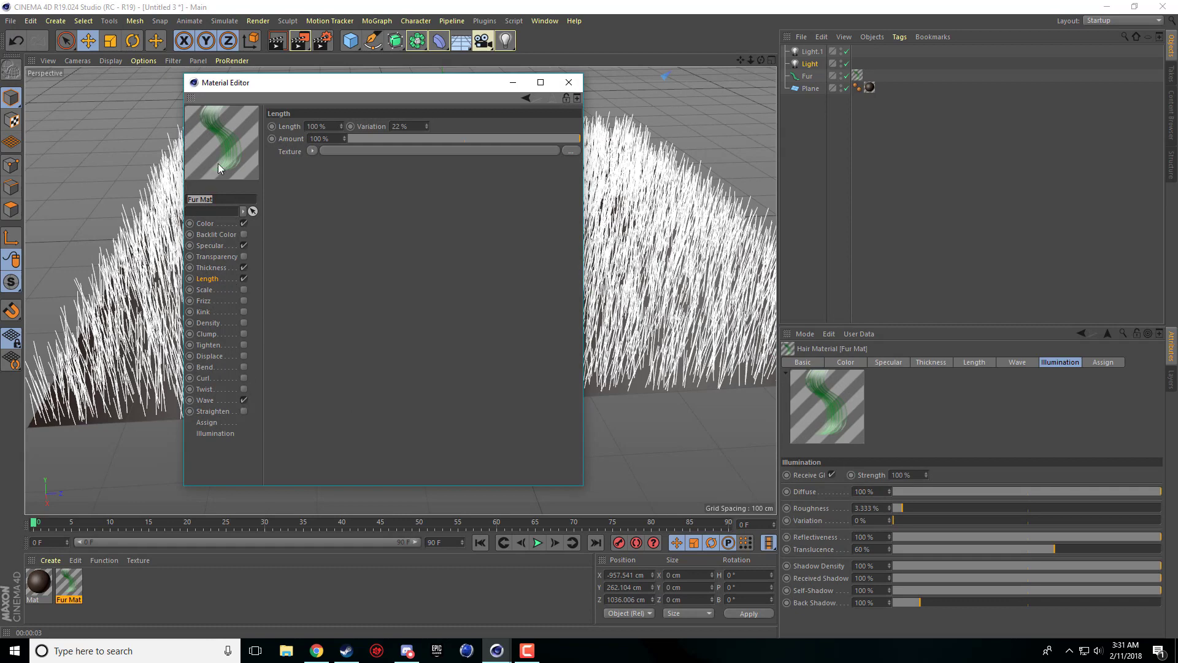
{"action": "left_click_drag", "start_coordinate": [303, 86], "coordinate": [379, 95]}
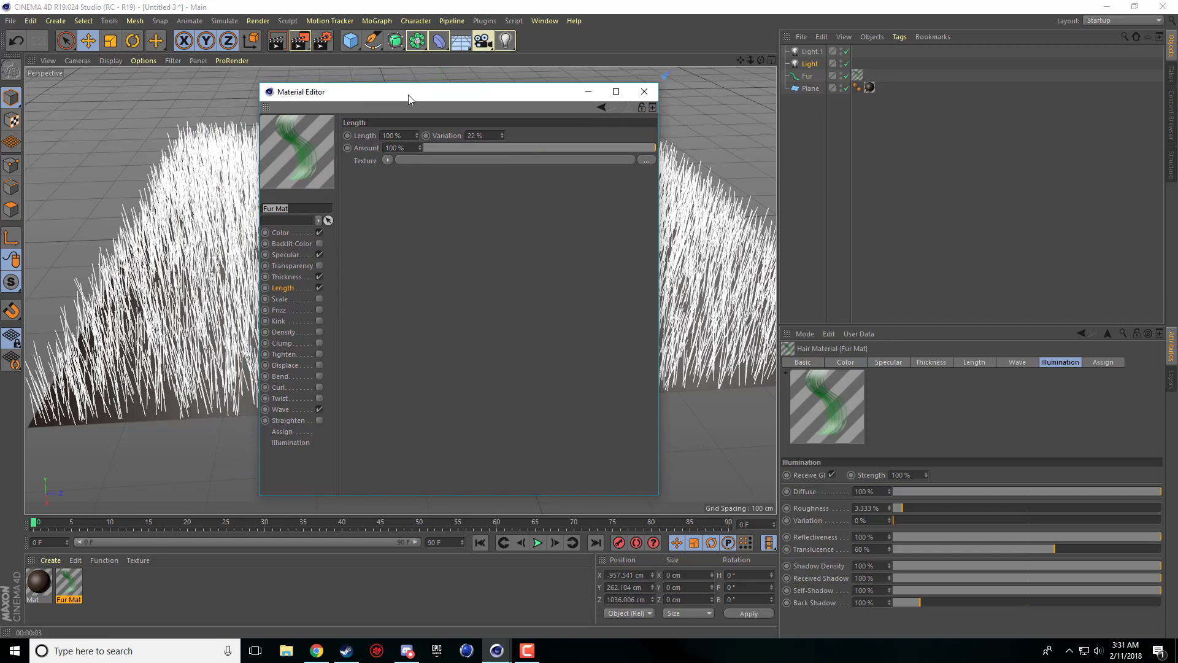
{"action": "left_click_drag", "start_coordinate": [390, 97], "coordinate": [341, 75]}
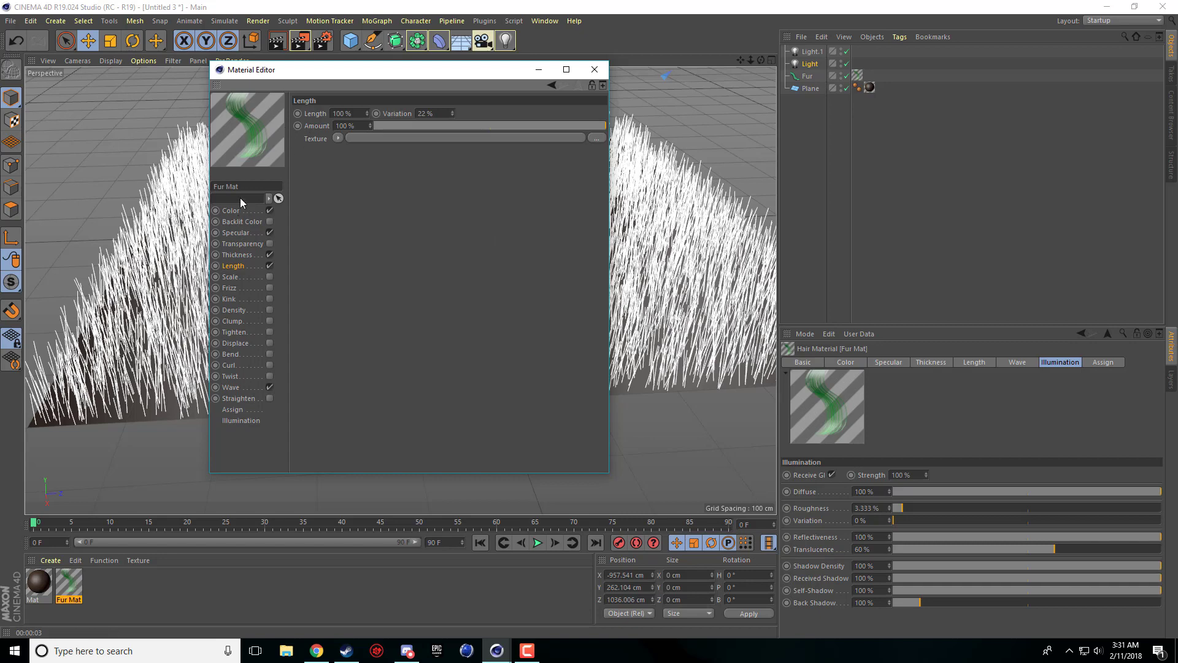
{"action": "left_click", "coordinate": [252, 209]}
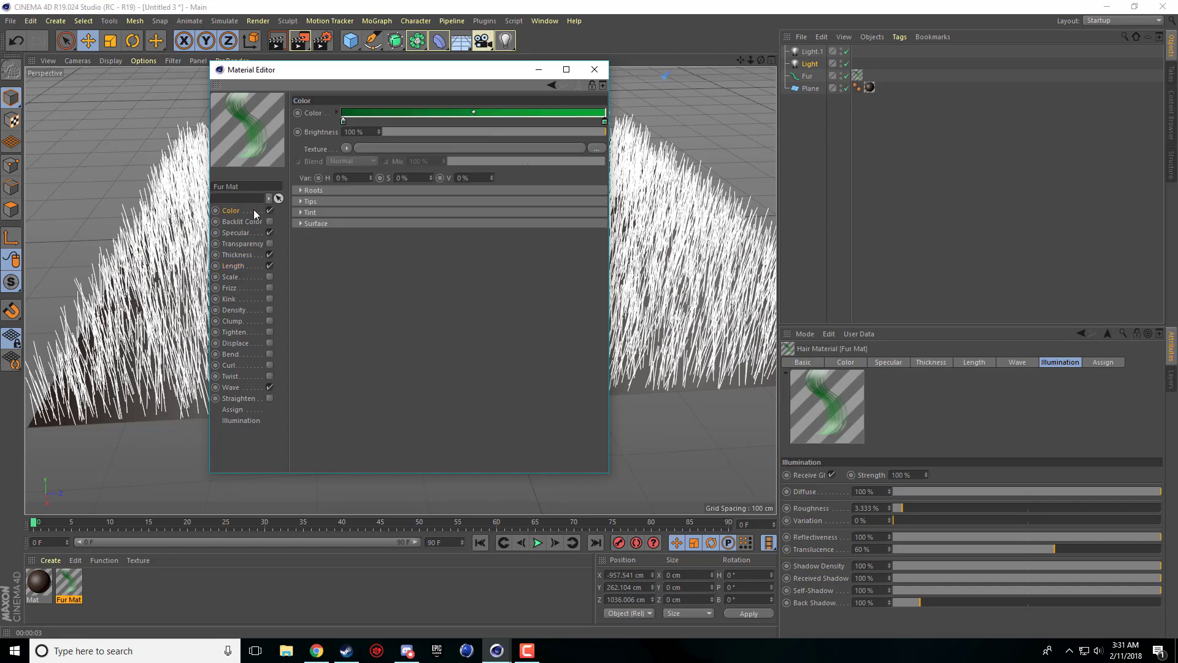
{"action": "left_click", "coordinate": [595, 69]}
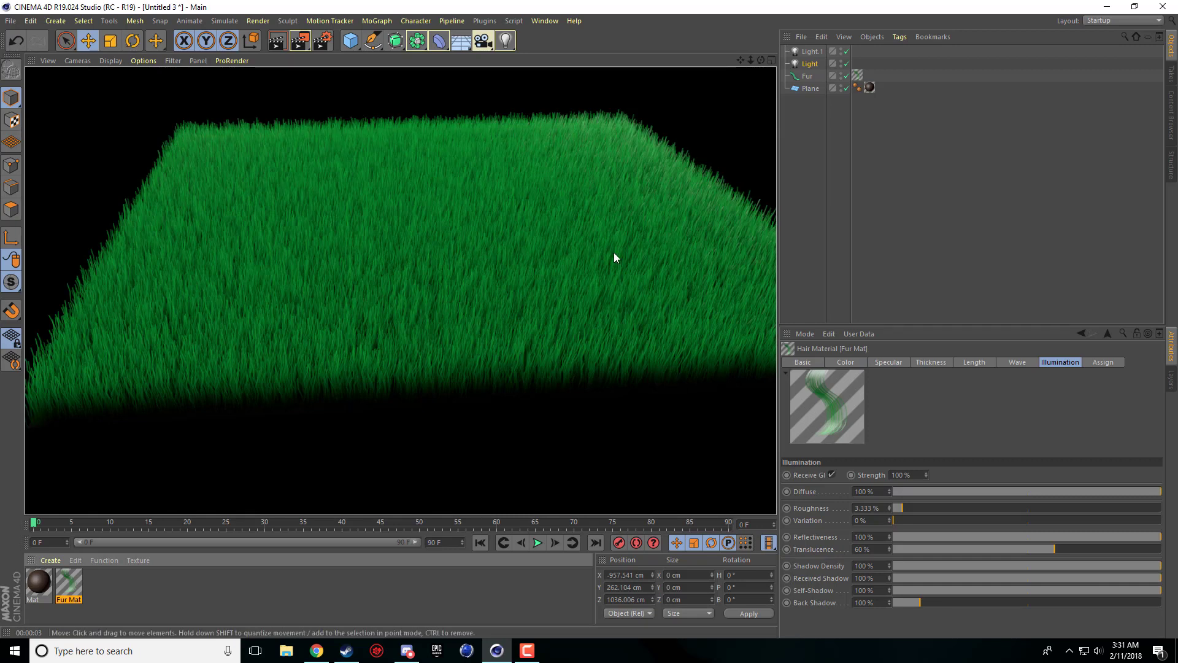
{"action": "left_click_drag", "start_coordinate": [740, 61], "coordinate": [708, 43]}
{"action": "scroll", "coordinate": [527, 195], "scroll_direction": "up", "scroll_amount": 2}
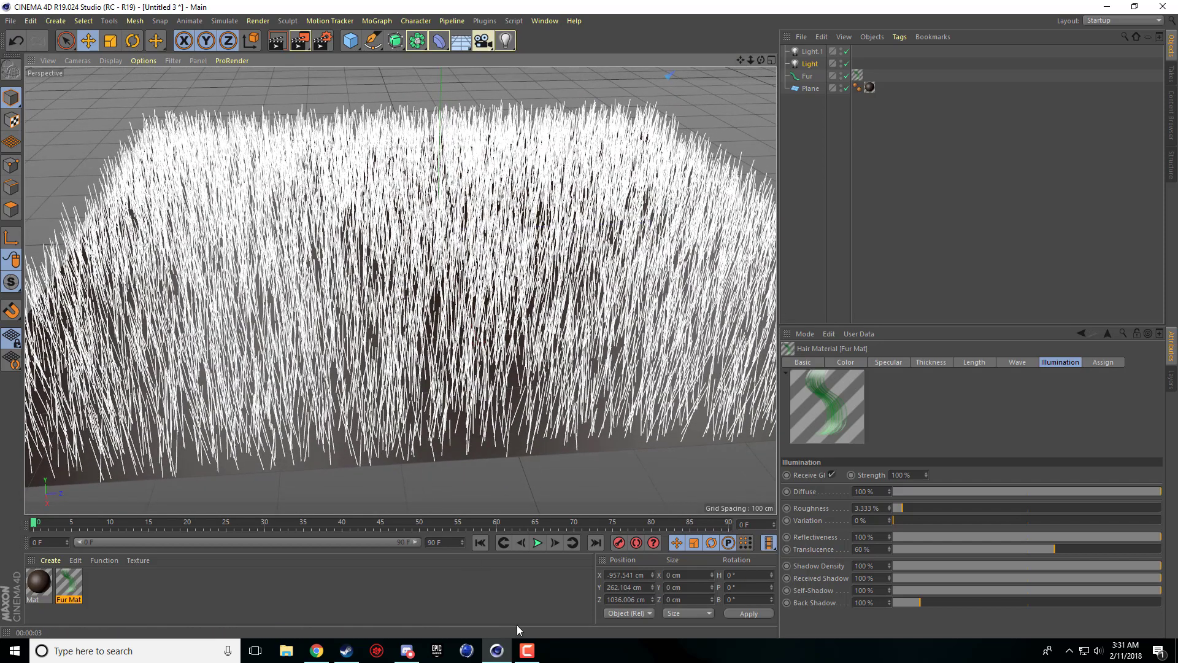
{"action": "left_click", "coordinate": [527, 650]}
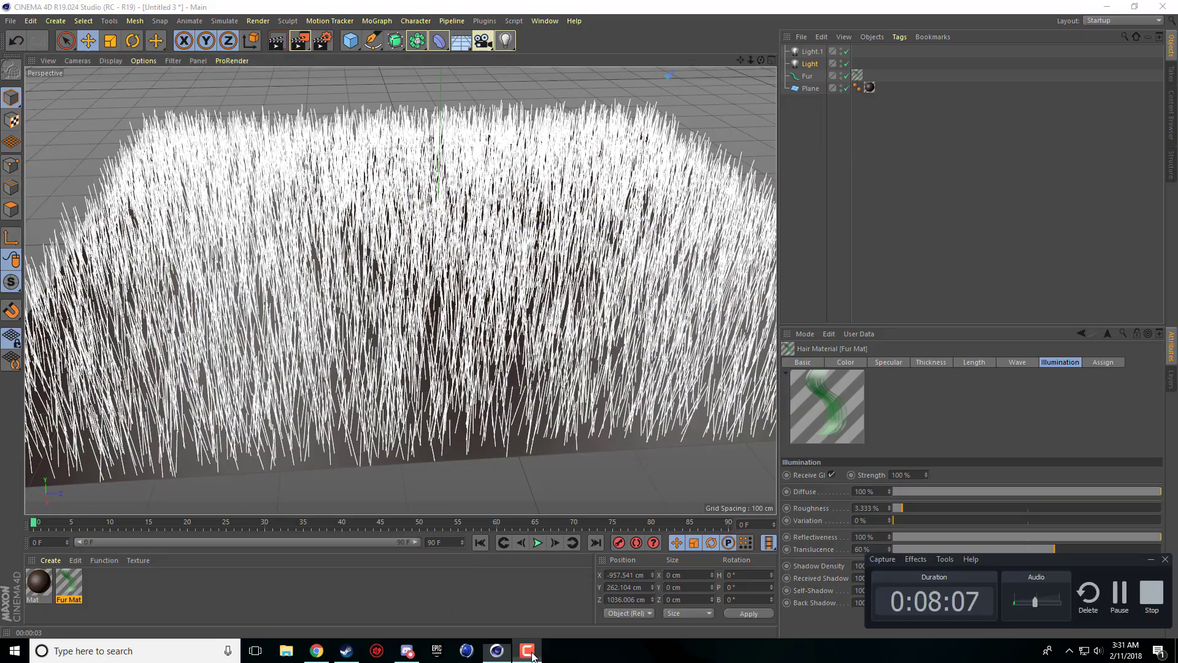